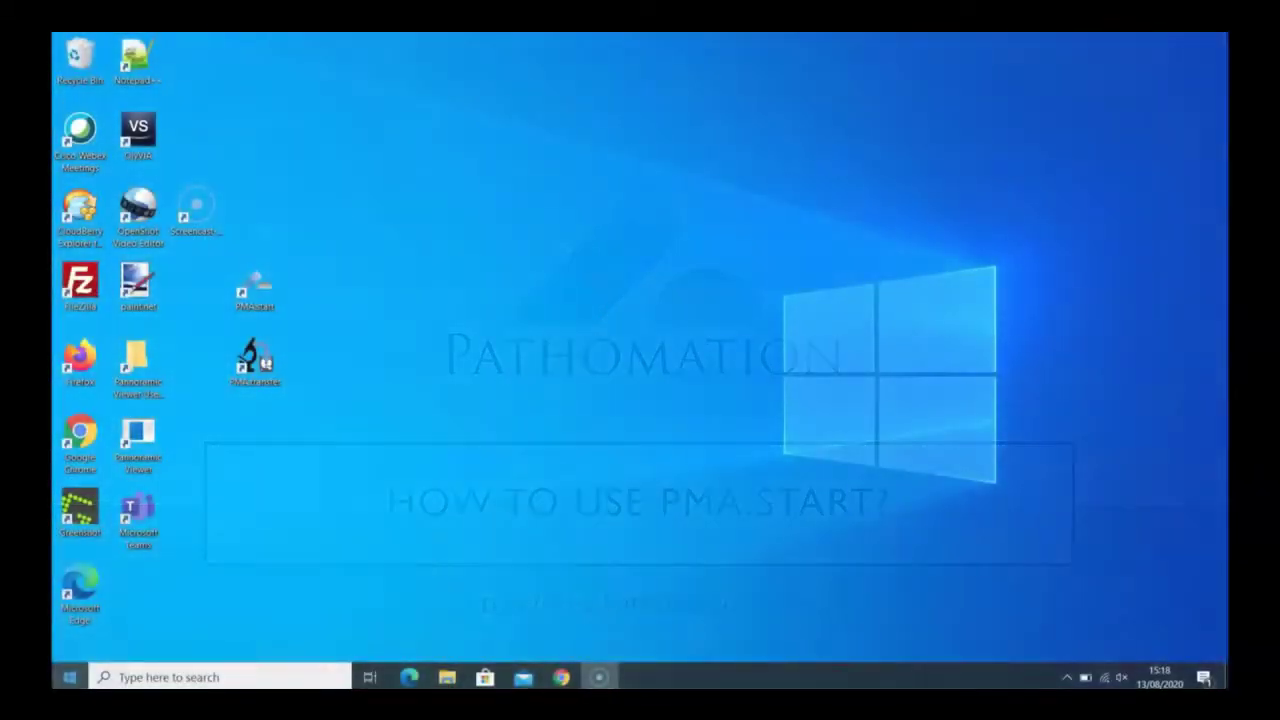
Launch PMA.start and open the WSI folder under C:/temp/Demo to show its slides.
click(70, 677)
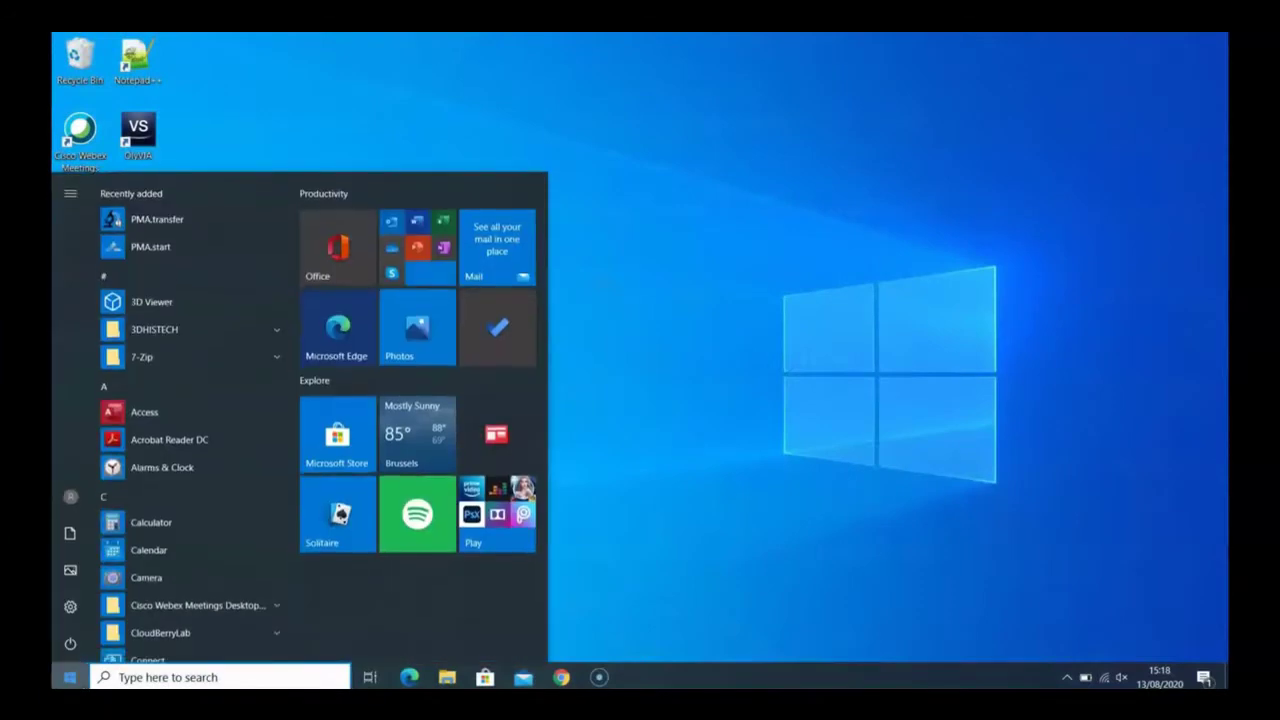
click(161, 249)
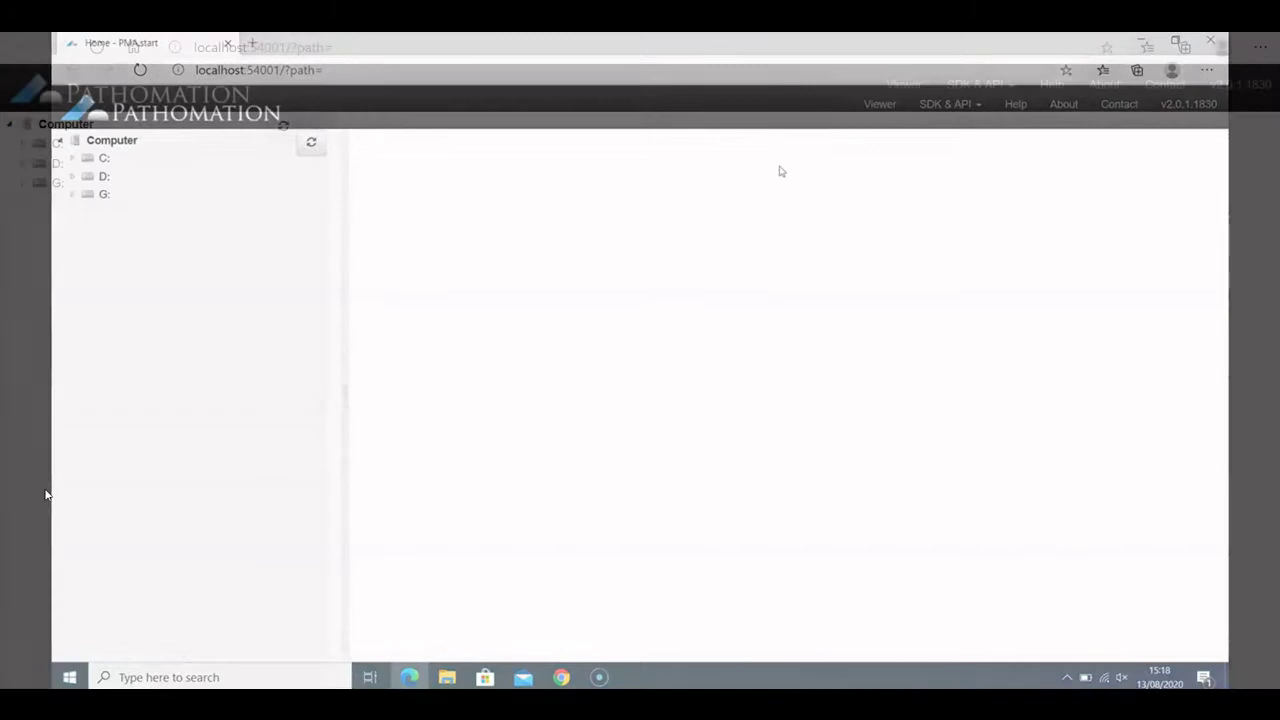
click(25, 145)
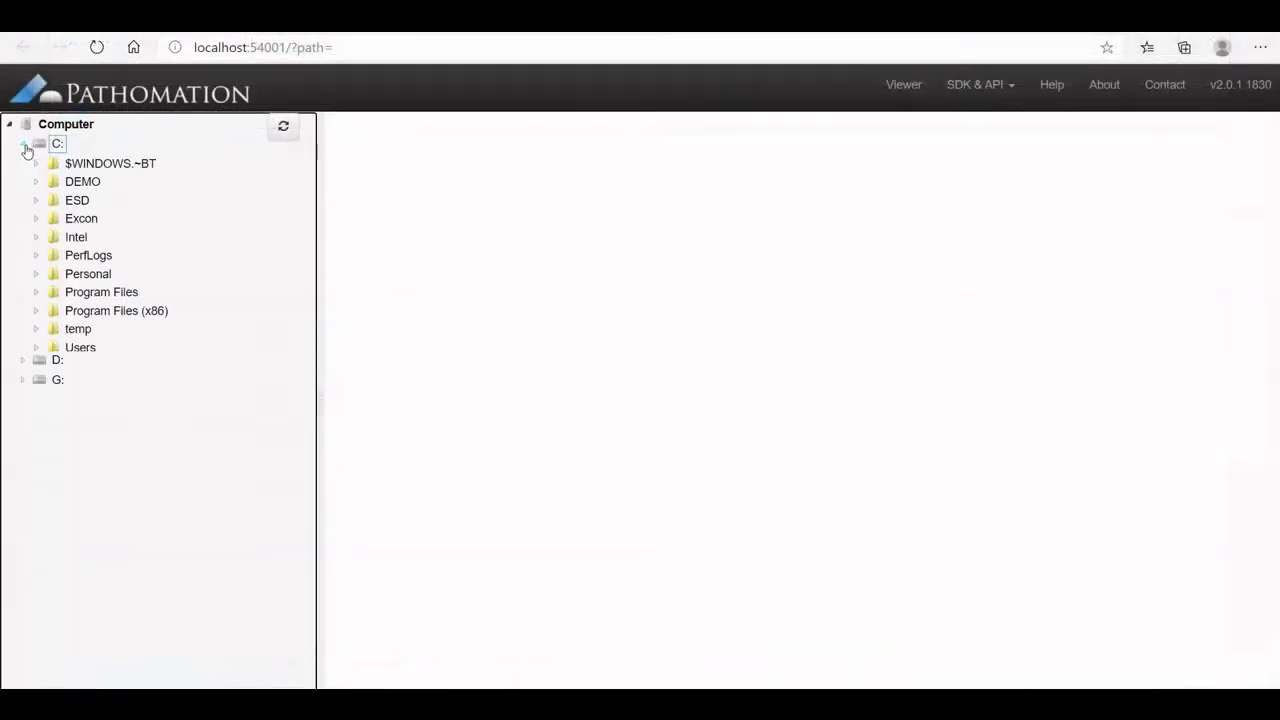
click(37, 330)
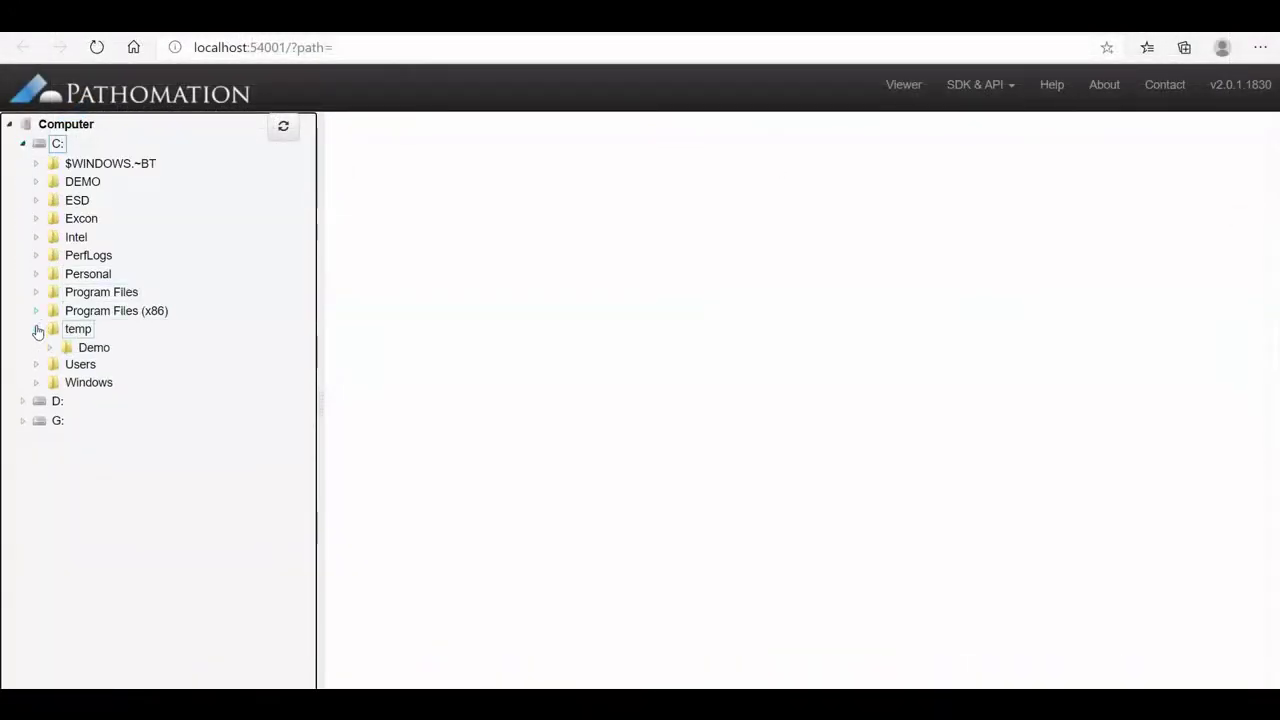
click(51, 348)
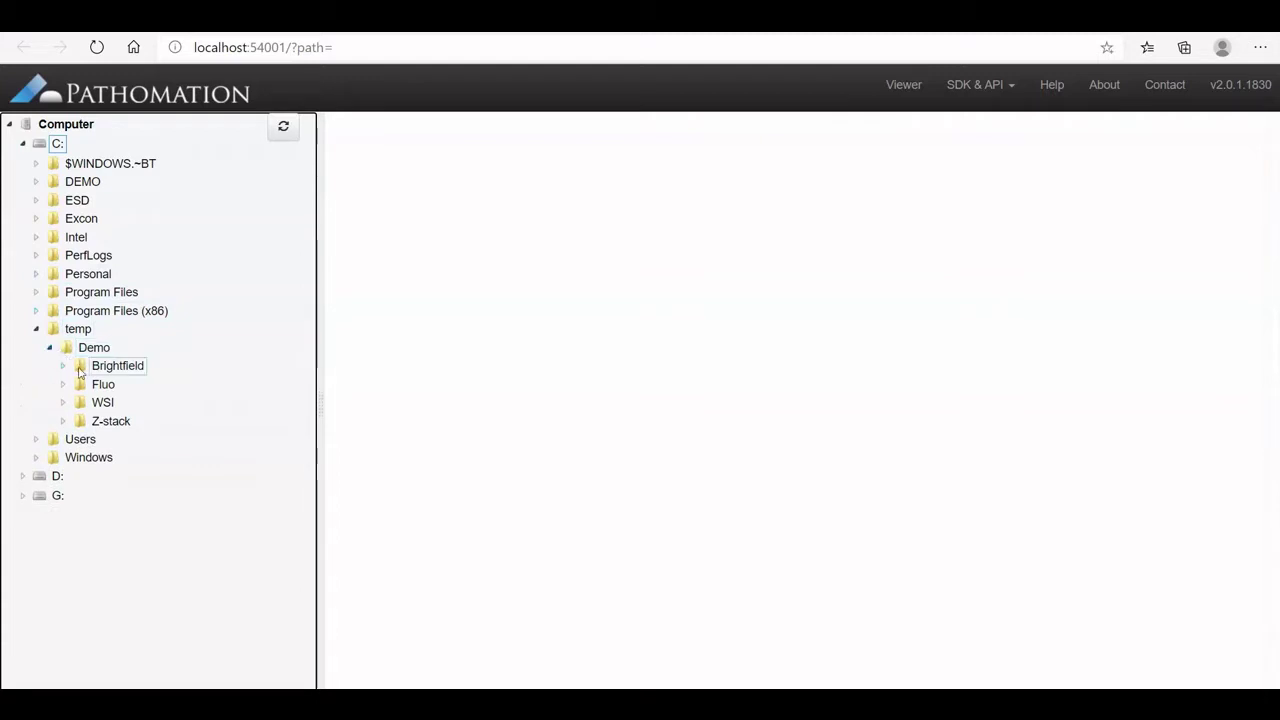
click(100, 403)
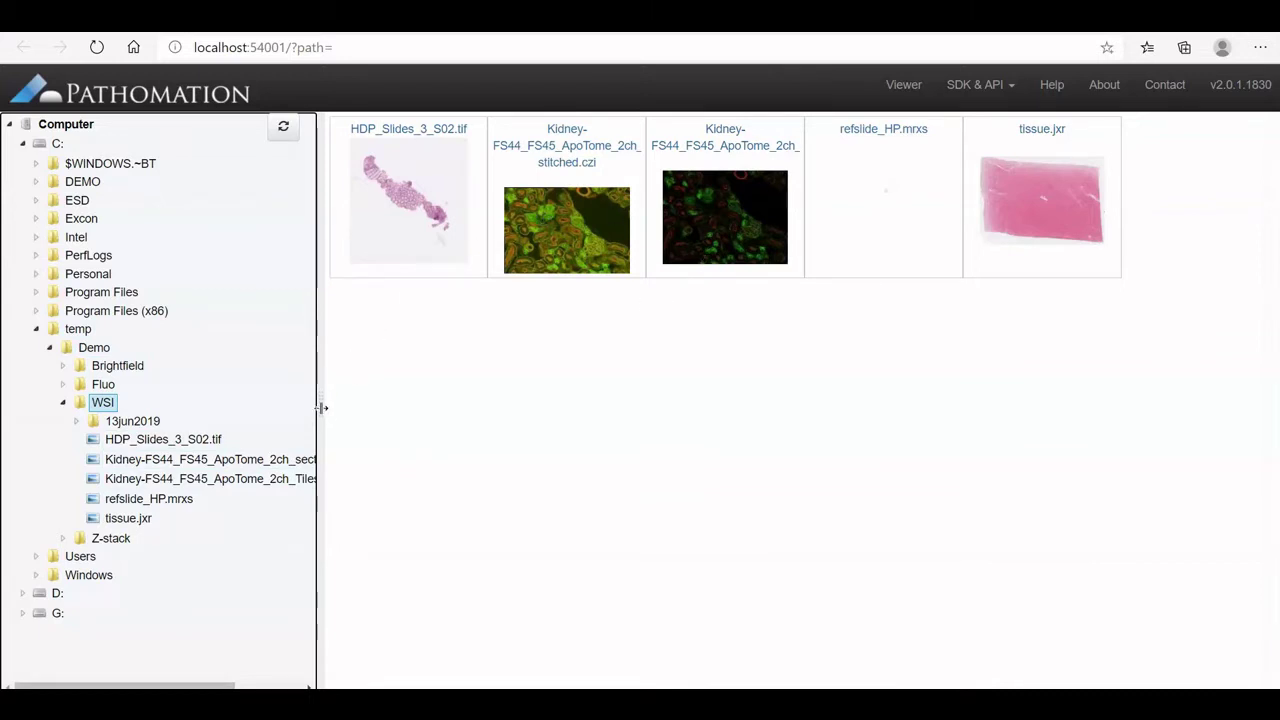
Narrow the folder tree to give the slide thumbnails more room, and refresh the tree.
drag(321, 407, 268, 392)
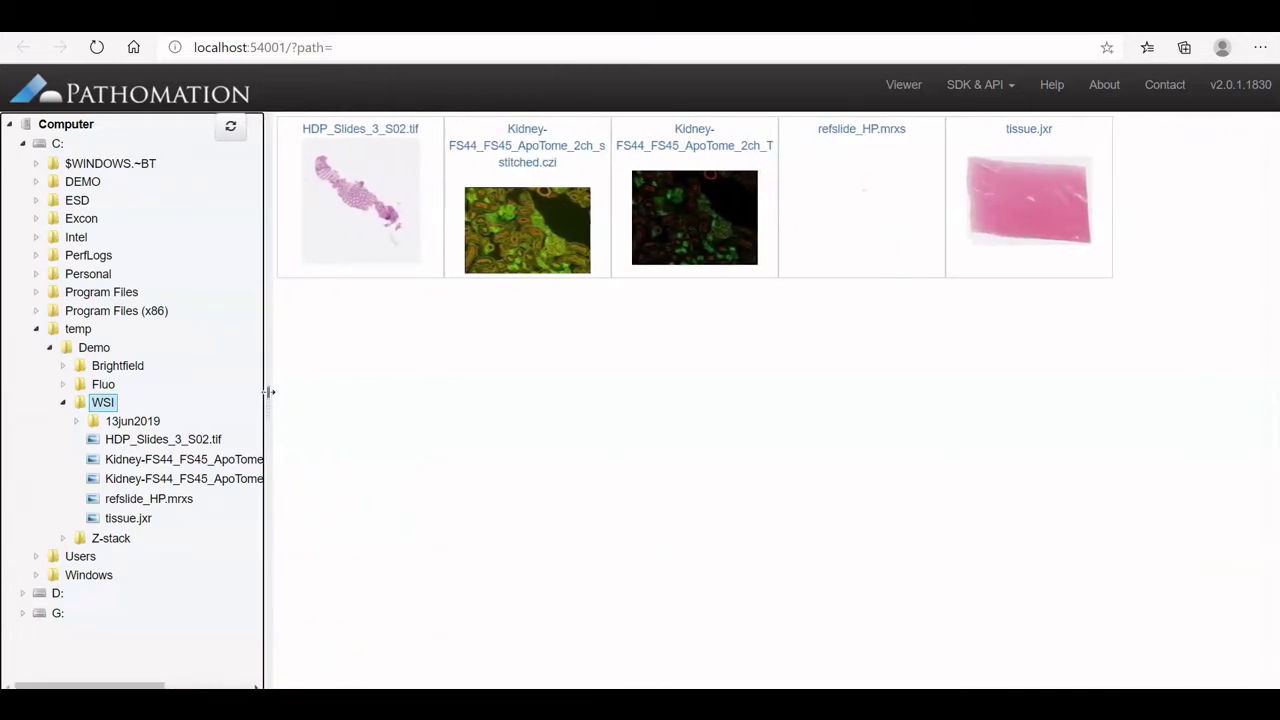
click(228, 130)
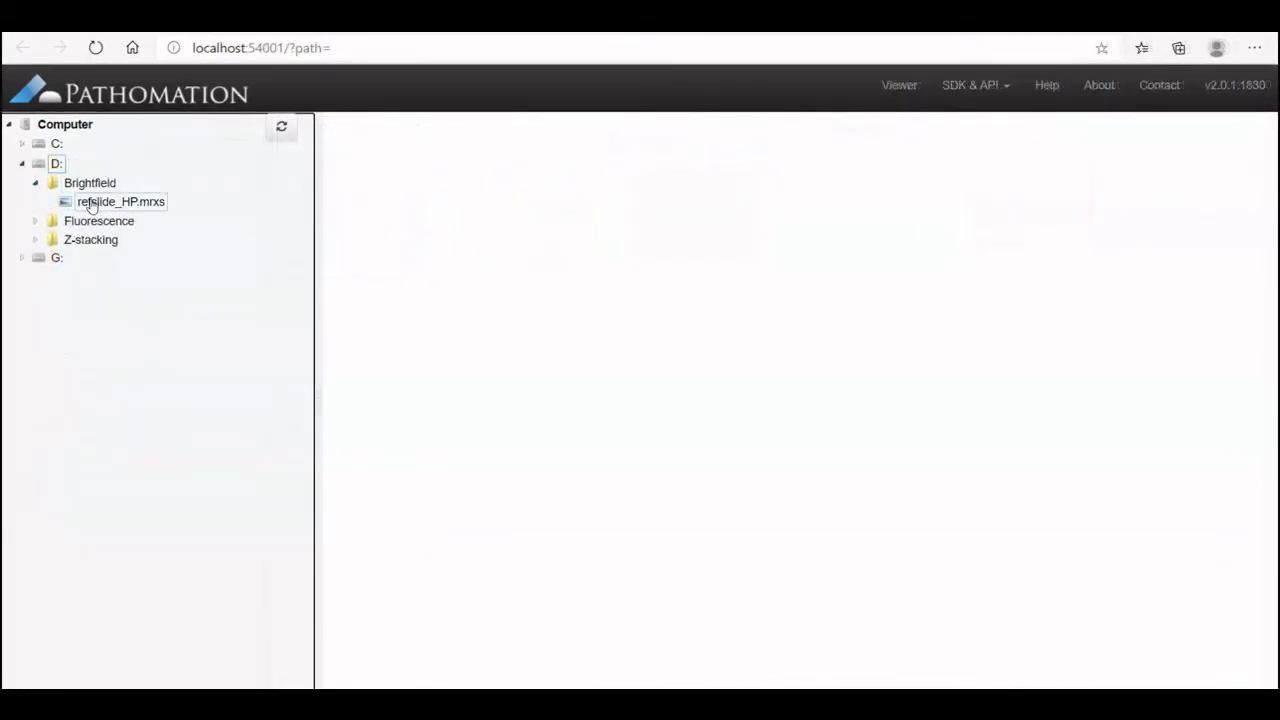
Open refslide_HP.mrxs from D:/Brightfield and zoom in on the tissue.
click(90, 203)
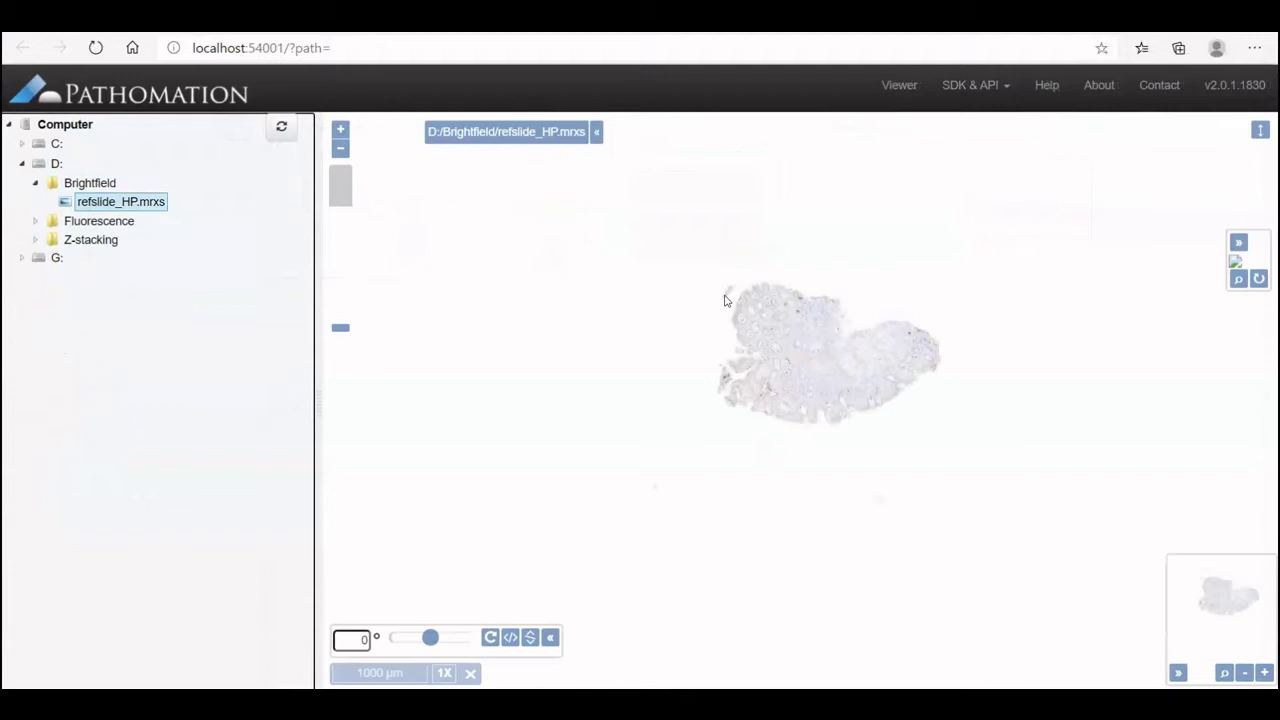
scroll(786, 365, up, 3)
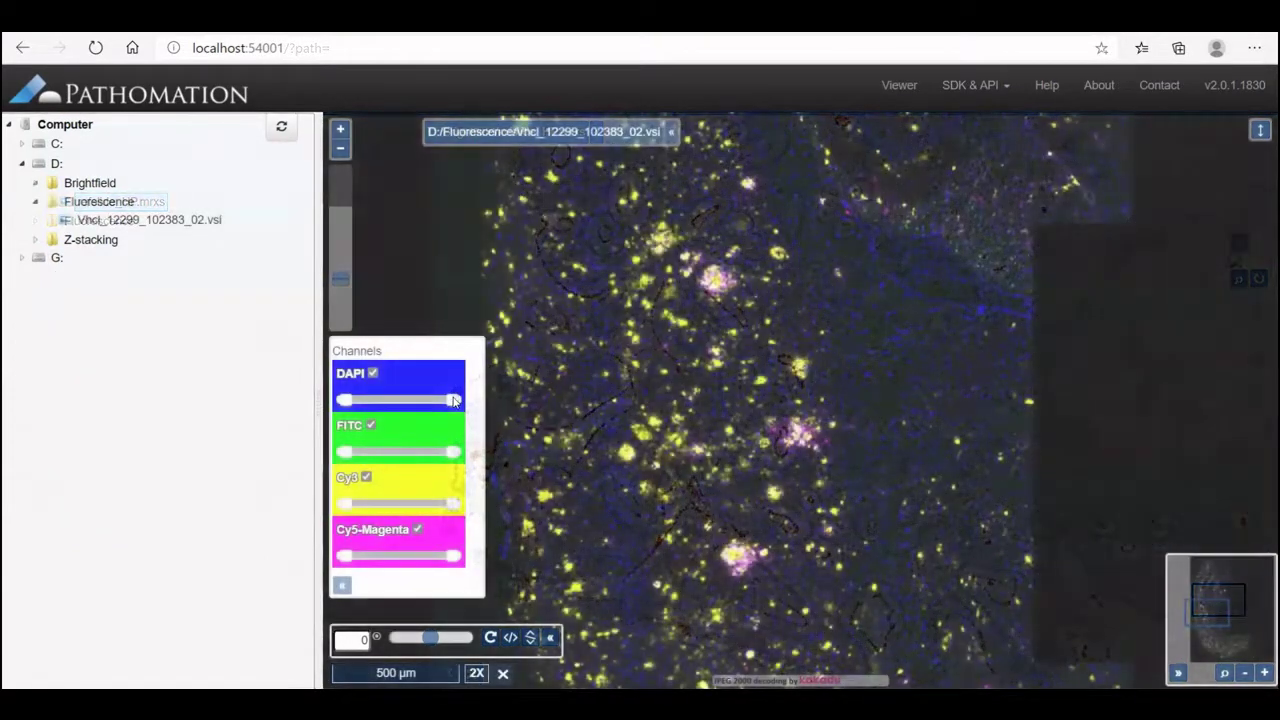
On the Vhcl_12299_102383_02.vsi fluorescence slide, narrow the DAPI range, raise the FITC lower limit and switch off the Cy3 channel.
drag(453, 400, 396, 401)
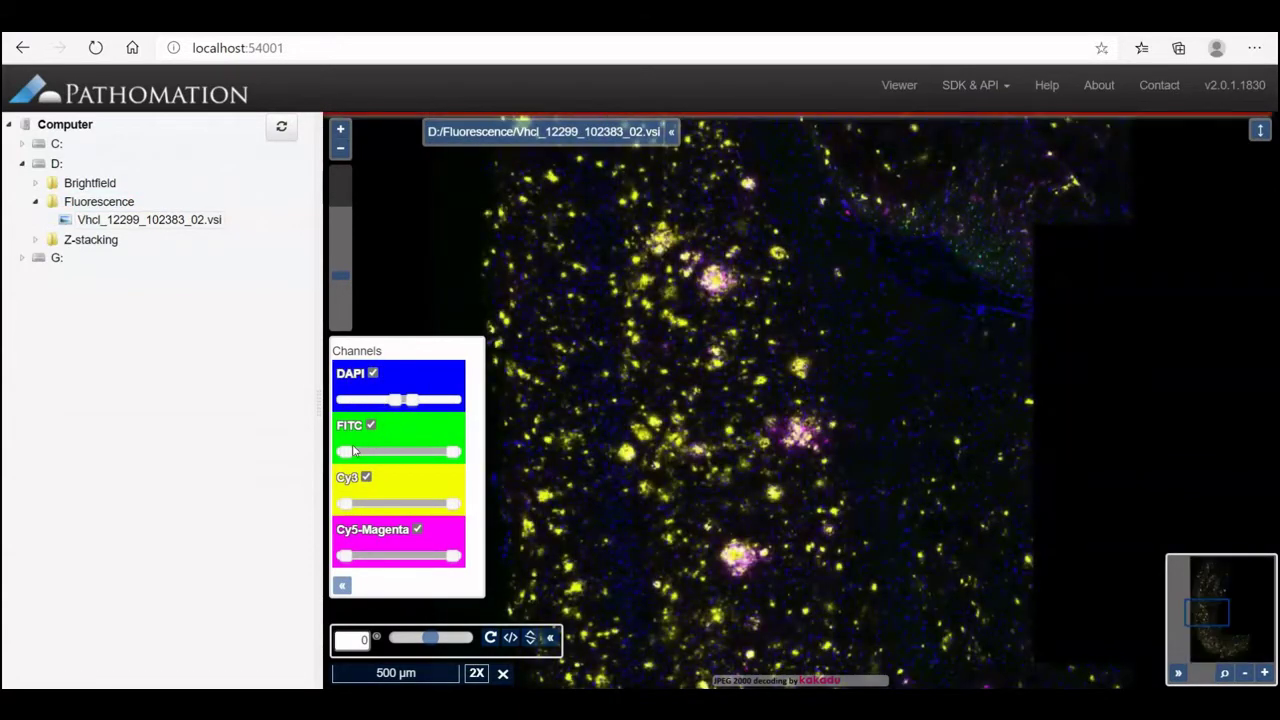
drag(348, 454, 392, 452)
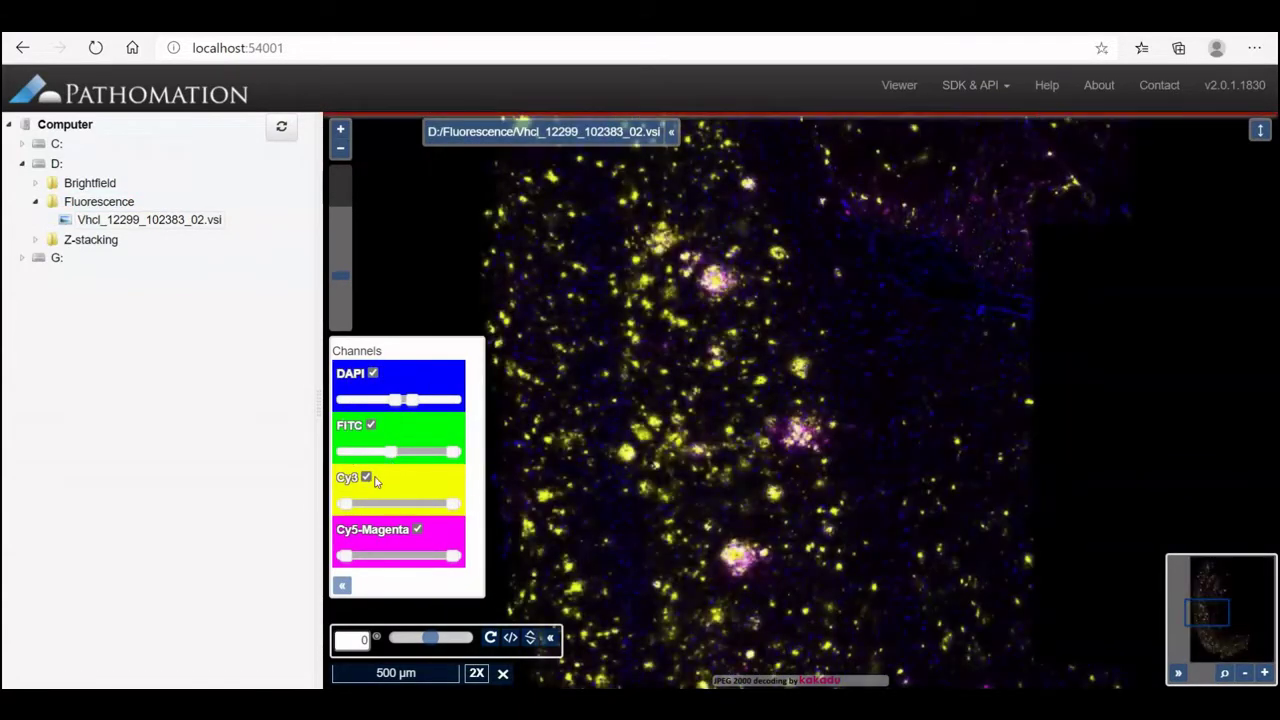
click(367, 478)
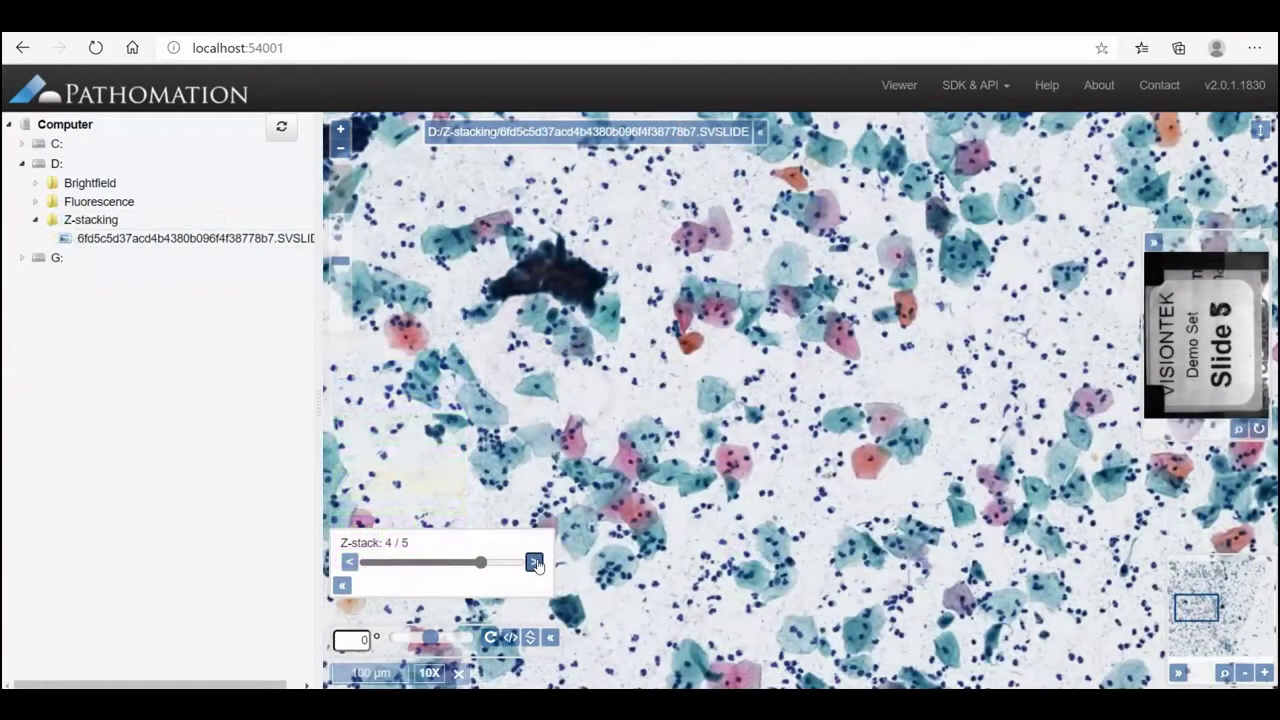
Step the Z-stacking slide's focus up to layer 5 and back down through layers 4 and 3.
click(535, 563)
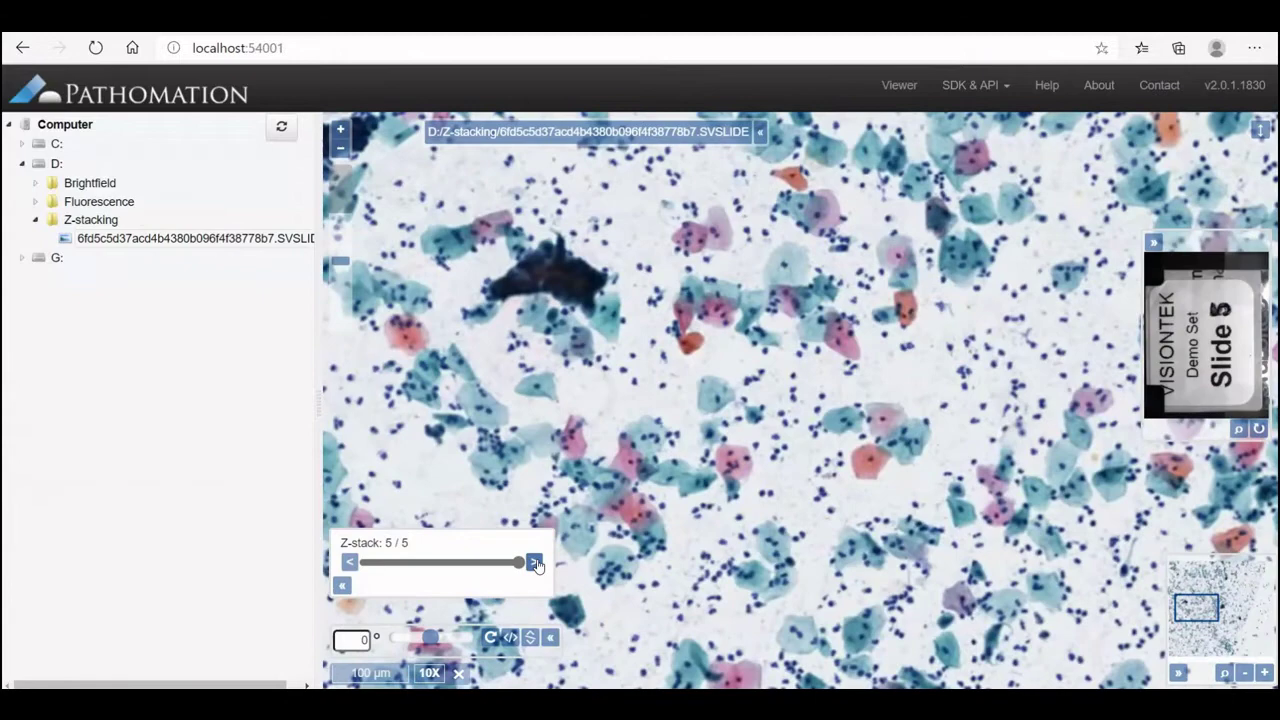
click(348, 563)
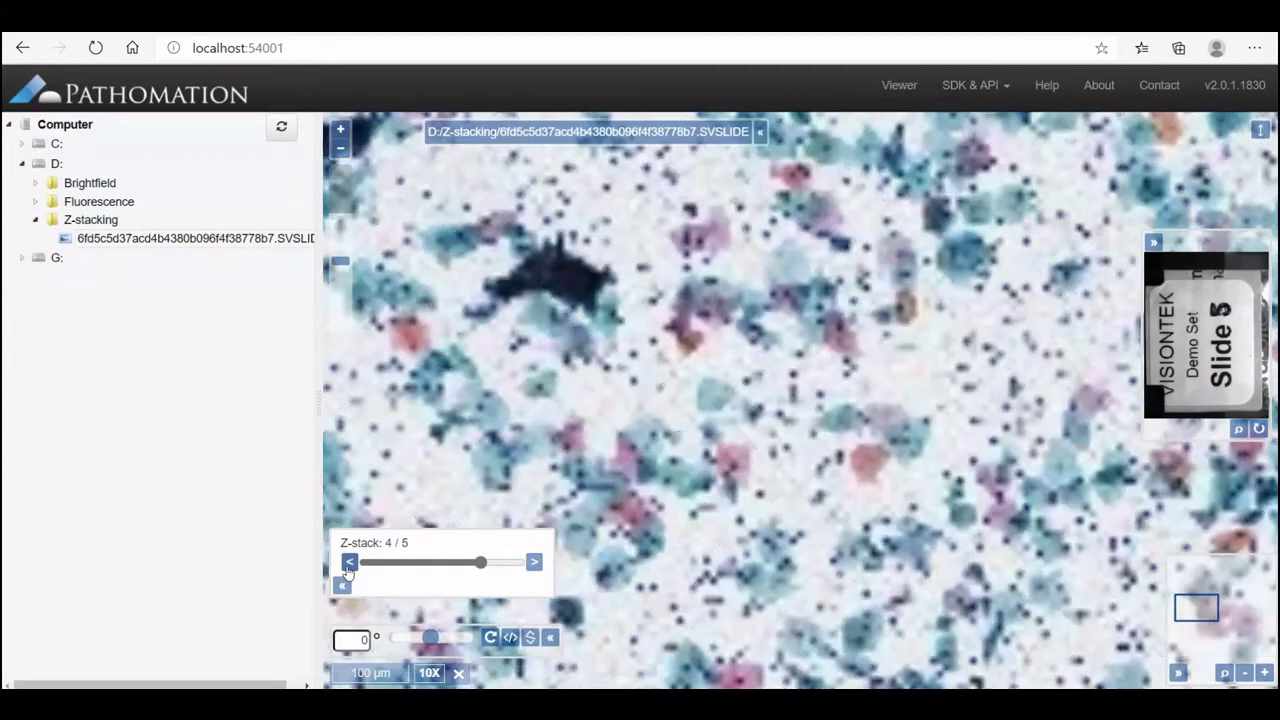
click(348, 563)
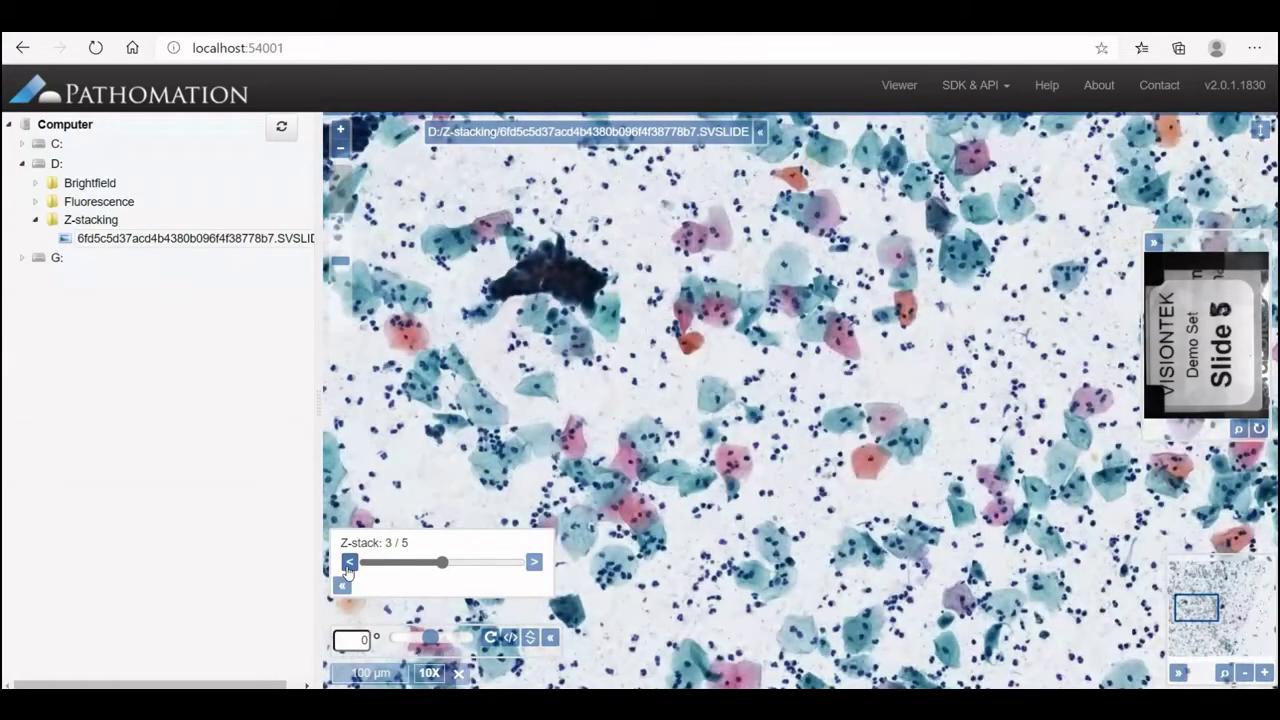
click(348, 563)
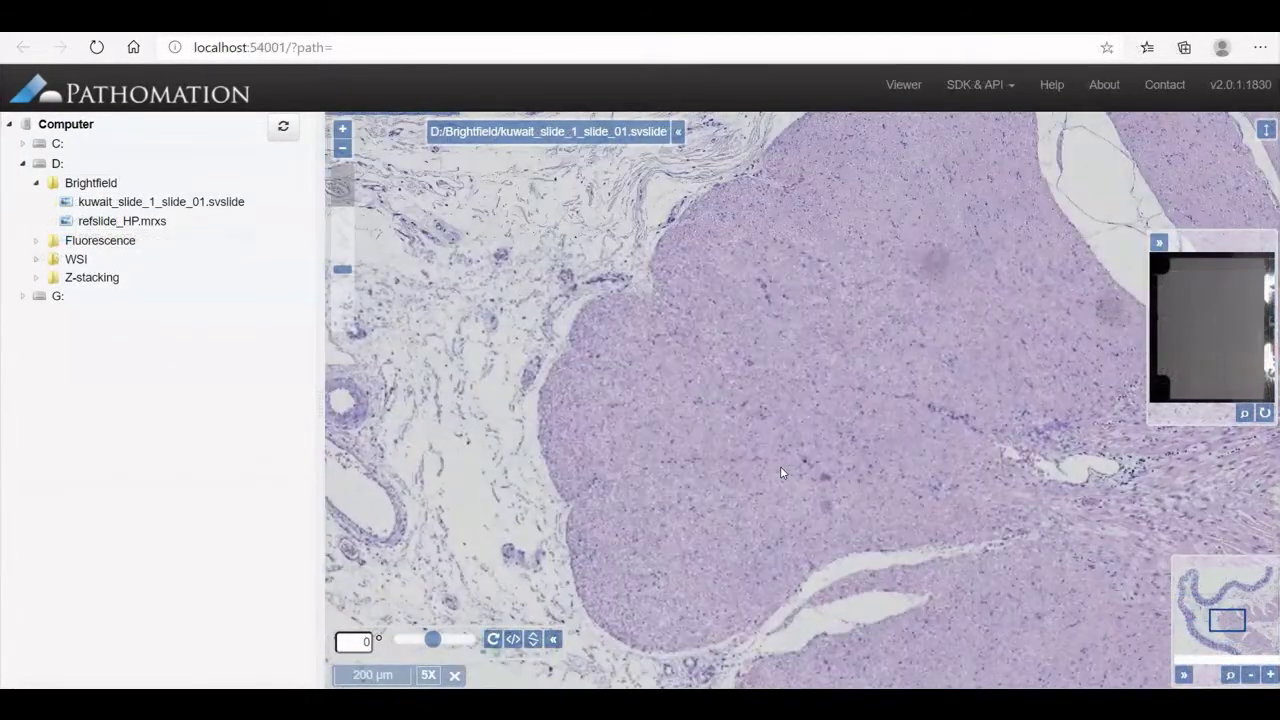
Rotate the kuwait_slide_1_slide_01.svslide image to -180° and reset its rotation.
scroll(781, 468, down, 3)
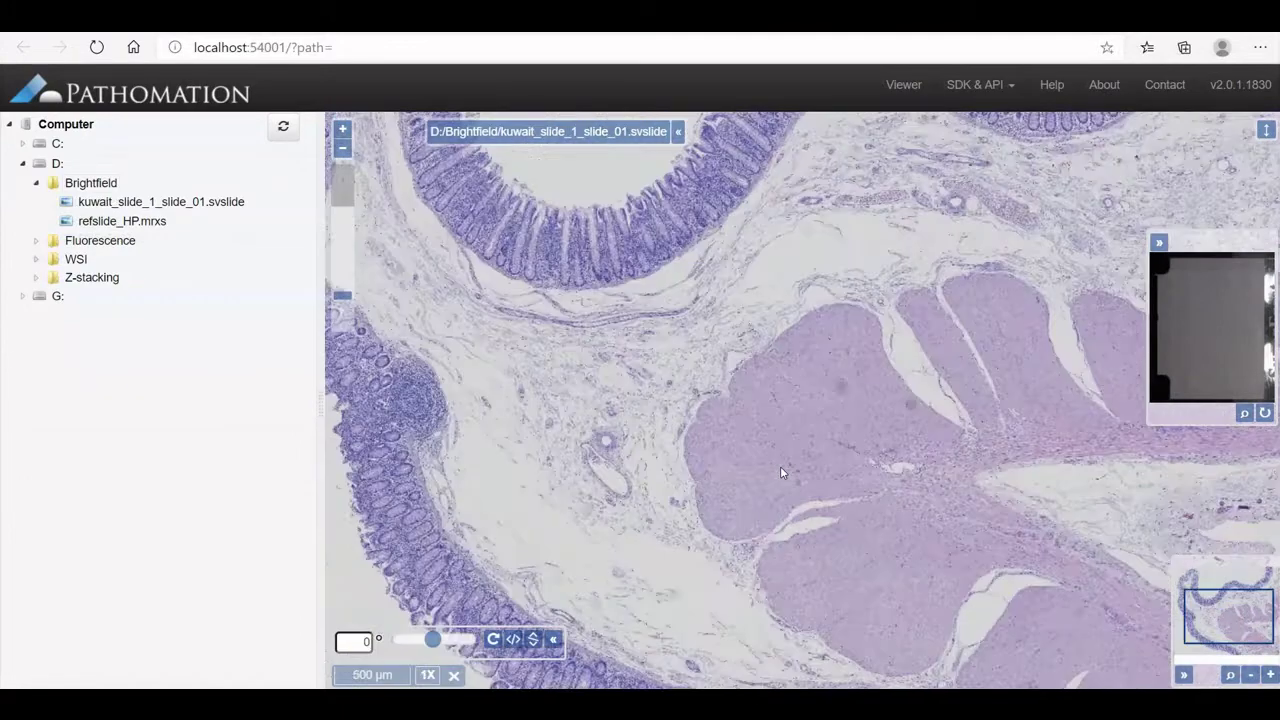
mouse_move(782, 472)
mouse_down()
mouse_move(909, 466)
mouse_move(853, 395)
mouse_move(743, 422)
mouse_move(726, 509)
mouse_move(820, 534)
mouse_move(871, 486)
mouse_move(821, 441)
mouse_move(774, 464)
mouse_up()
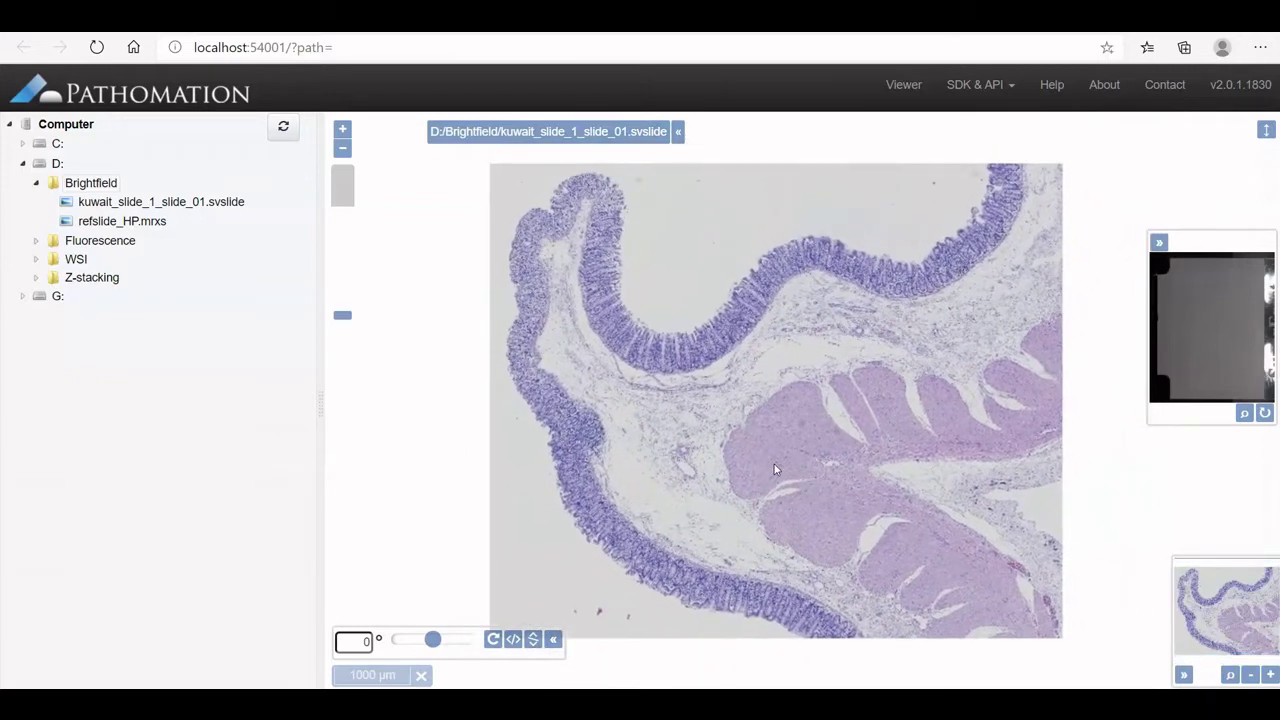
drag(436, 643, 400, 646)
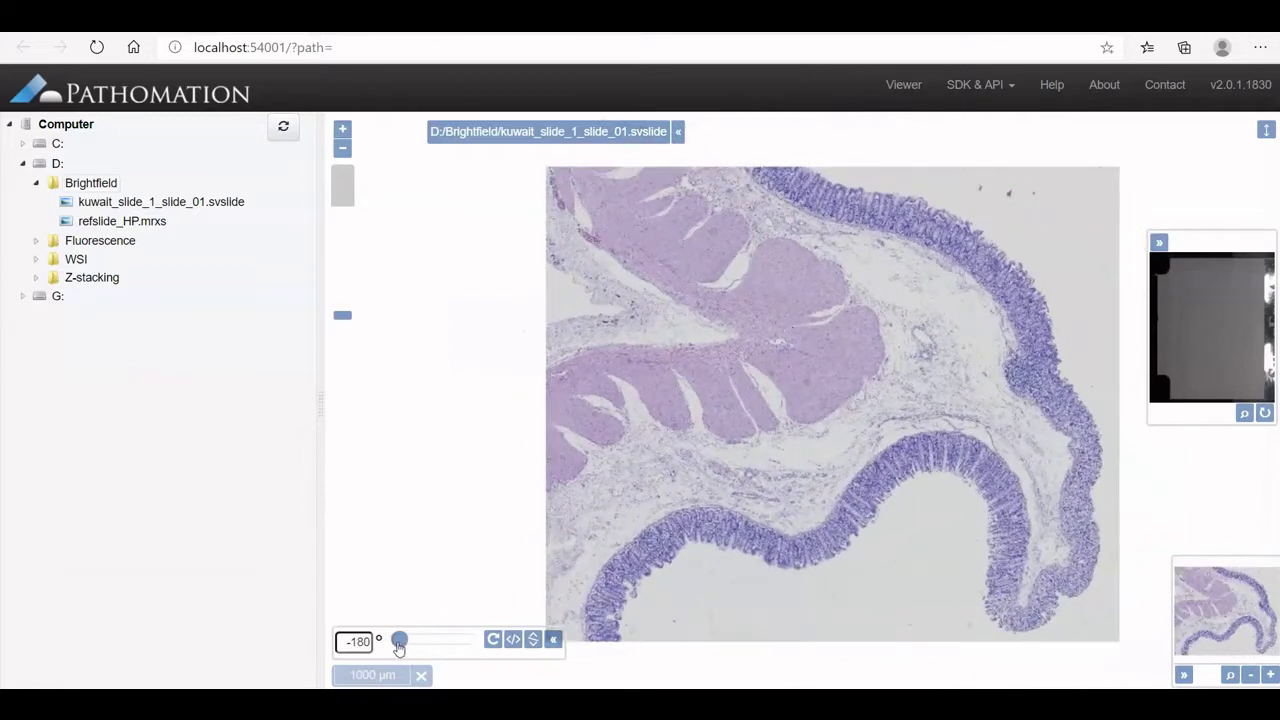
click(493, 641)
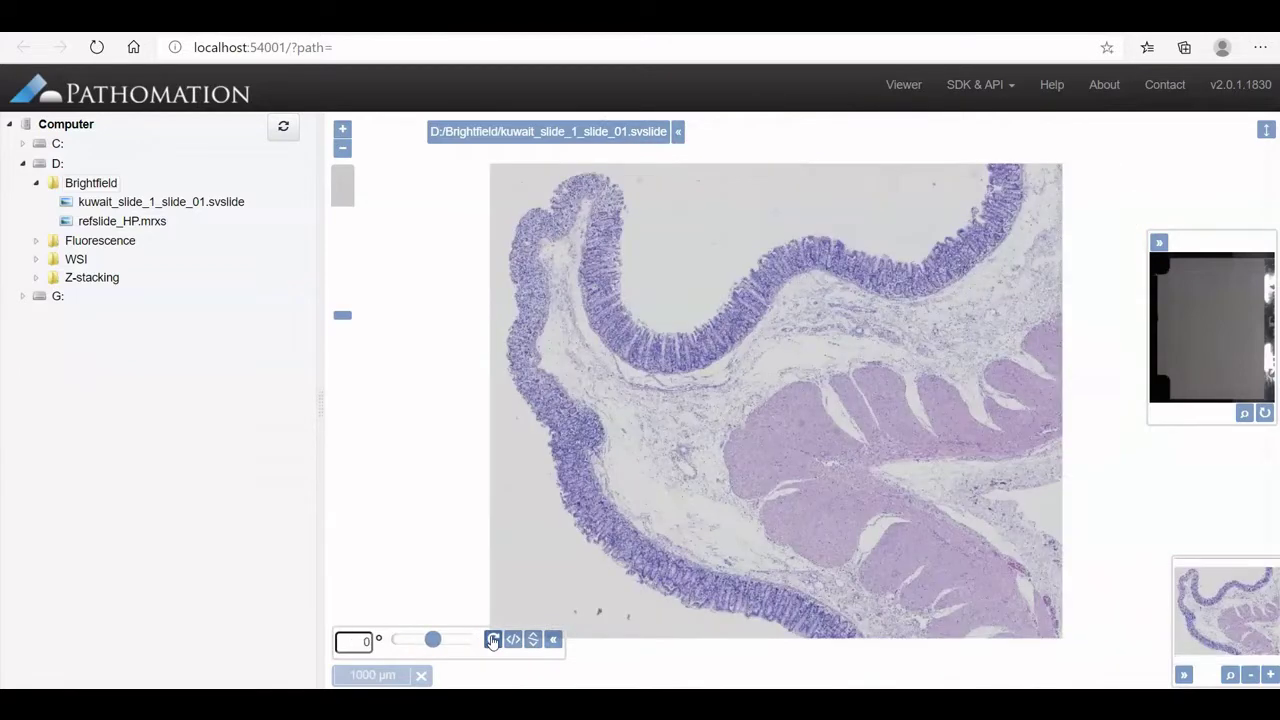
Flip the slide image both horizontally and vertically, and inspect it up close in full screen.
click(513, 641)
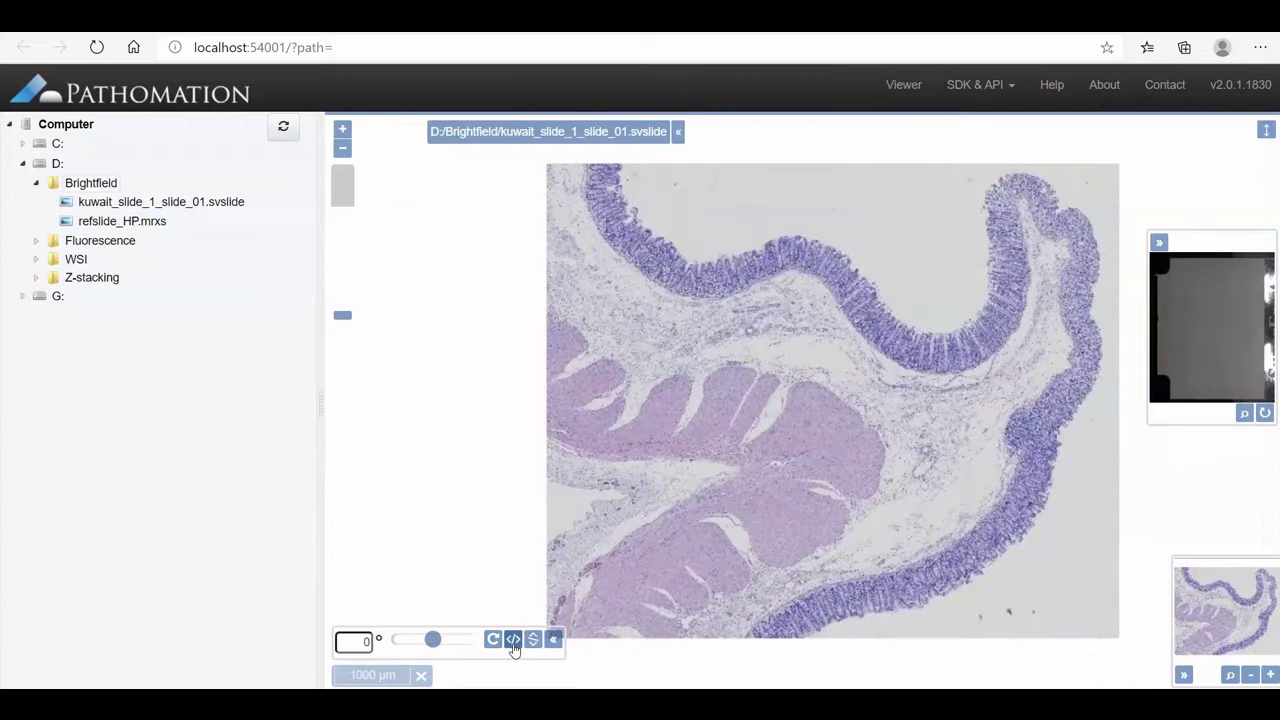
click(533, 641)
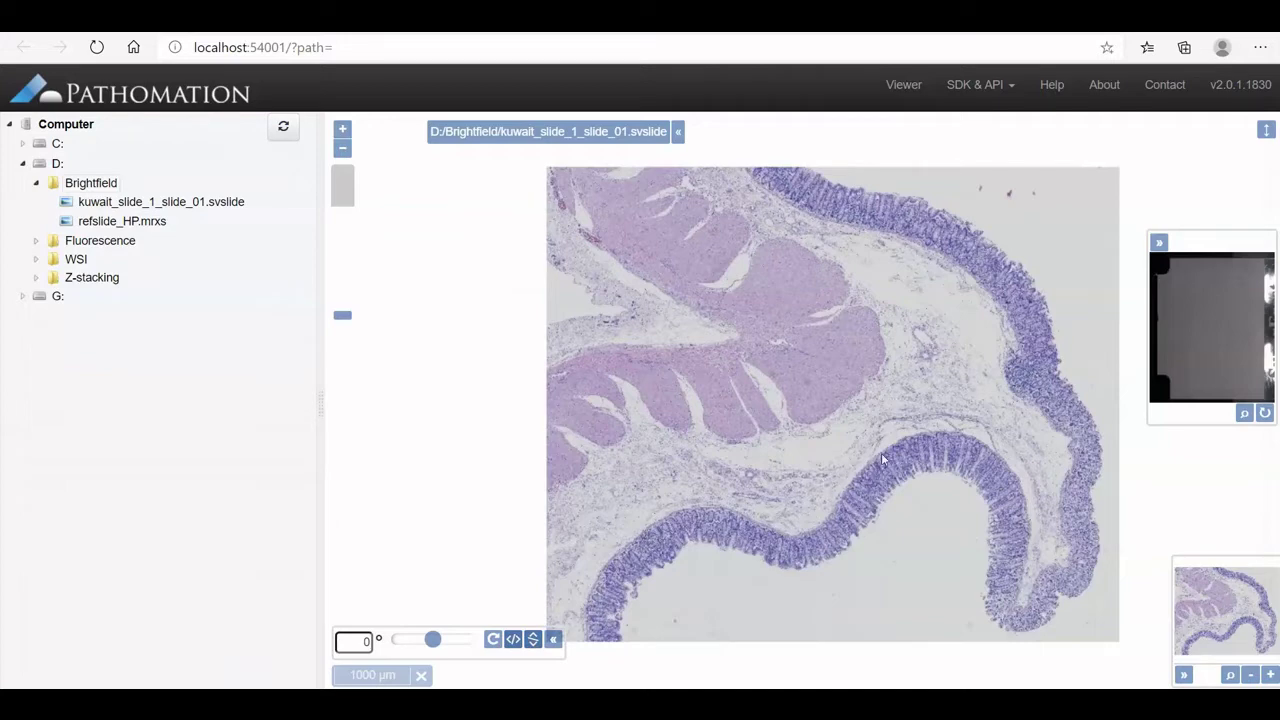
click(1266, 131)
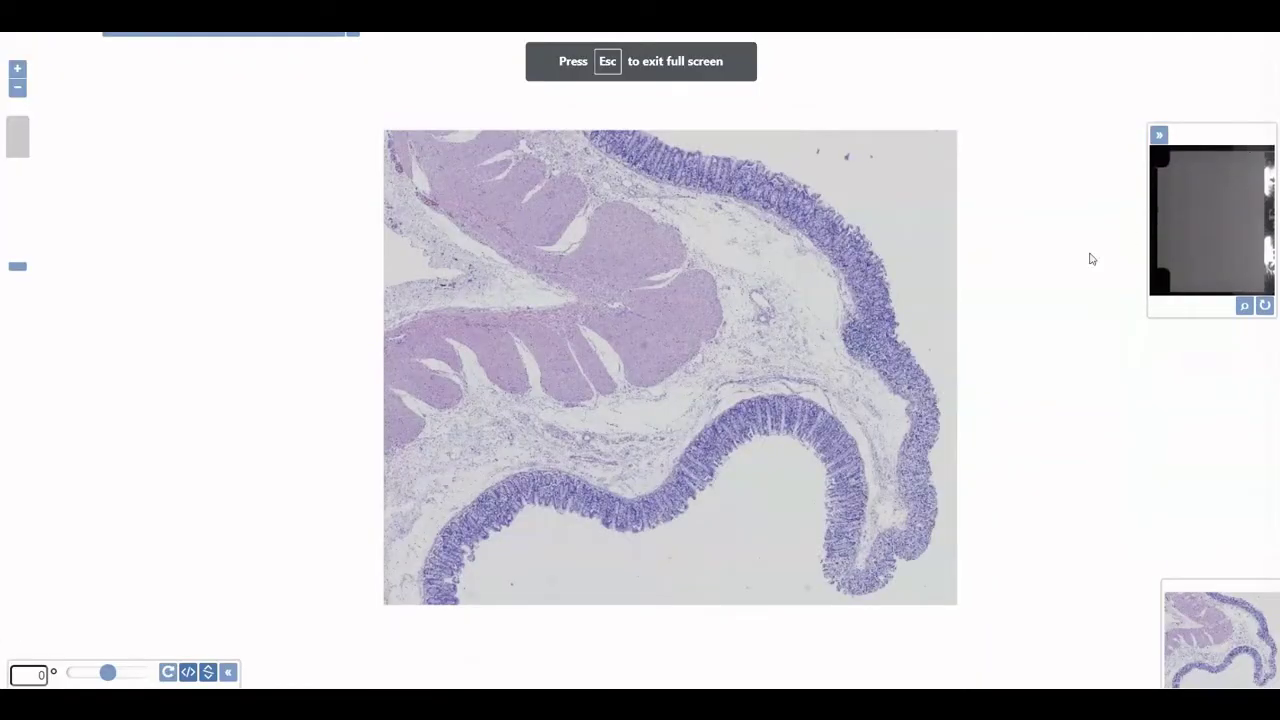
scroll(703, 367, up, 5)
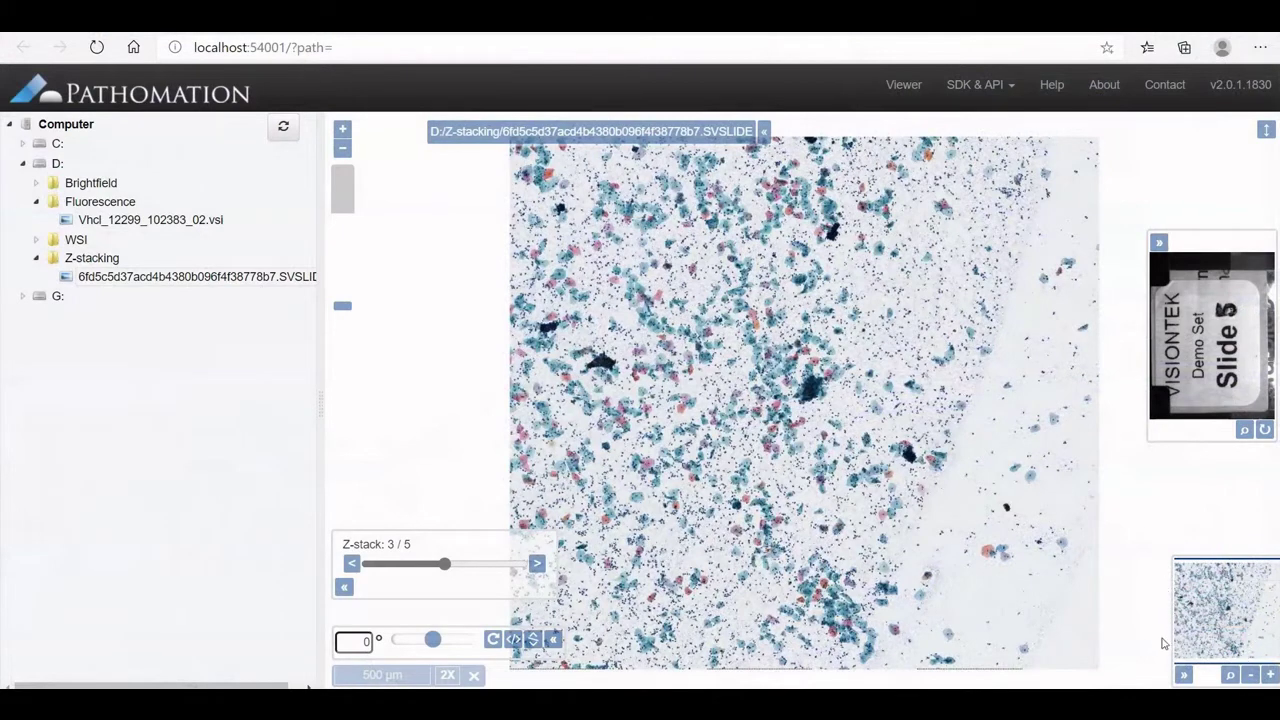
Try smaller and larger sizes for the Z-stacking slide's overview thumbnail, leaving it moderately enlarged.
click(1248, 675)
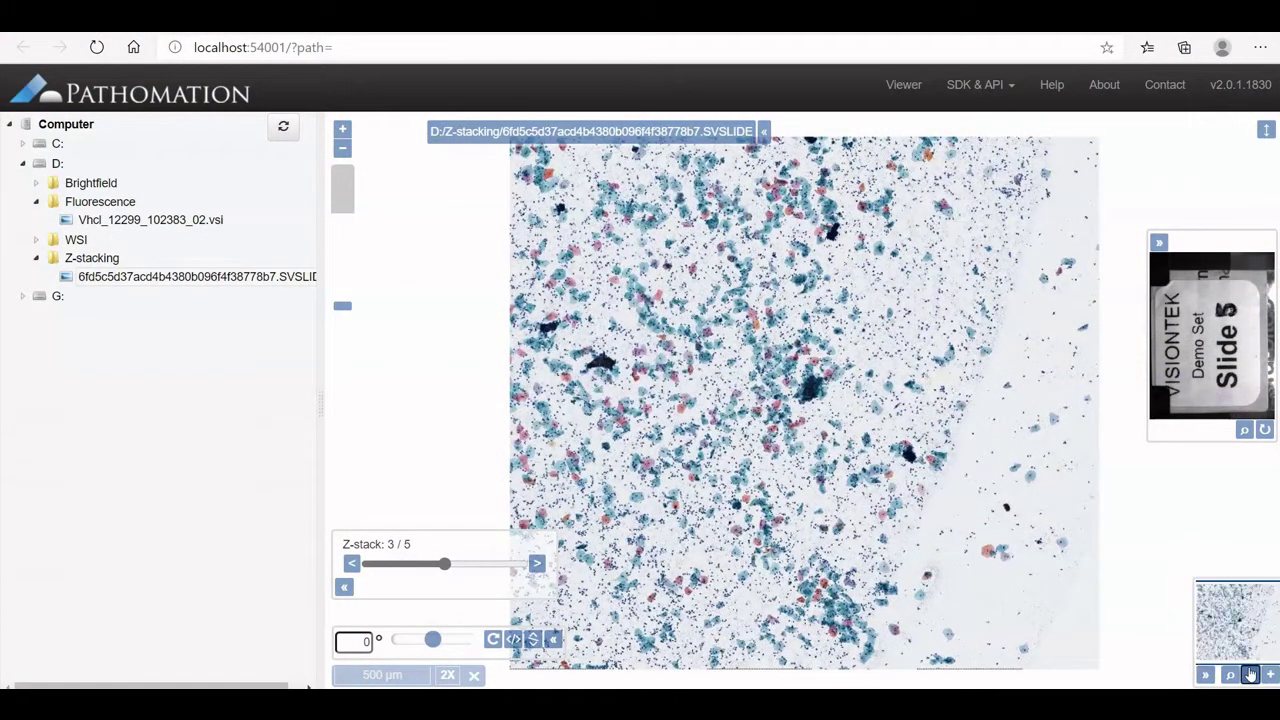
click(1270, 676)
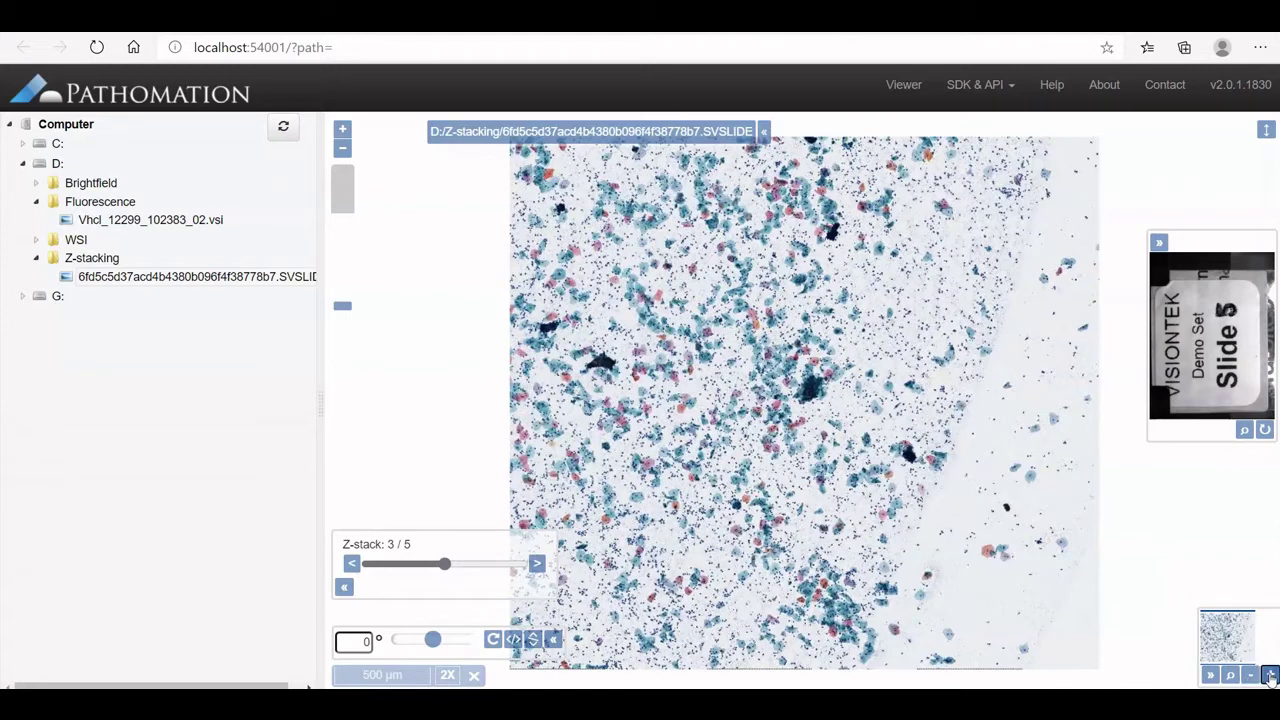
click(1270, 676)
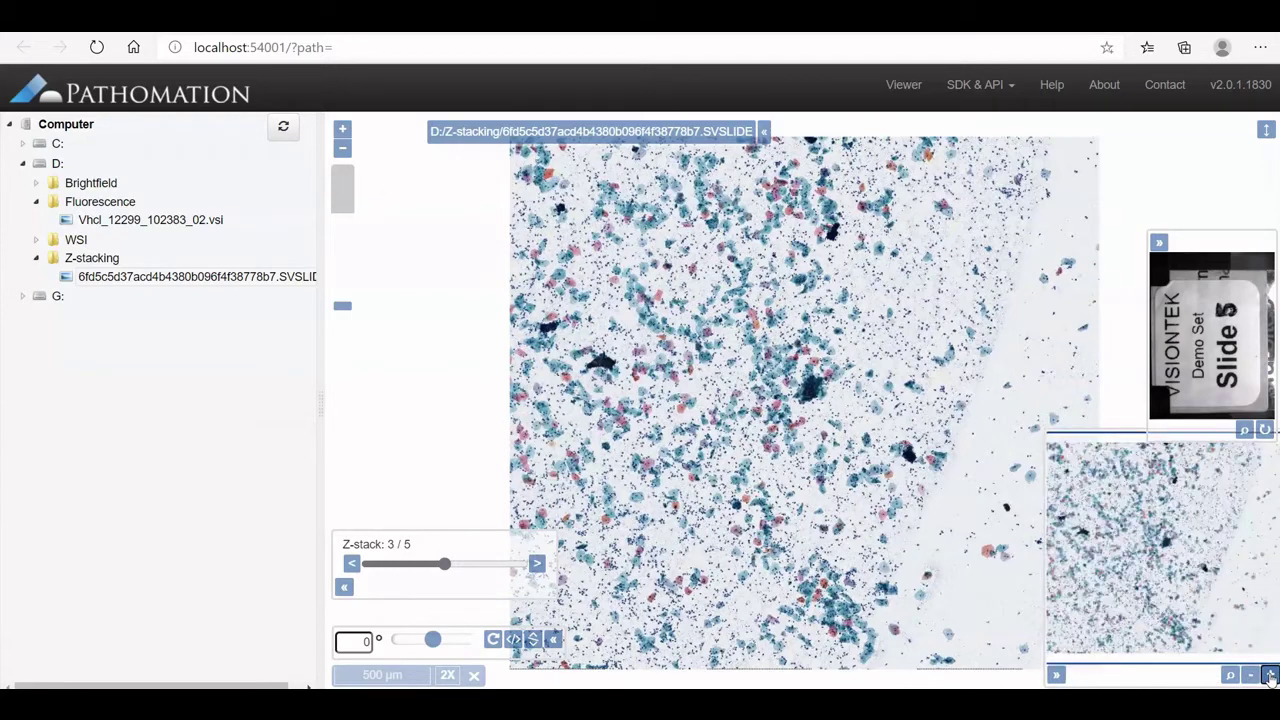
click(1270, 676)
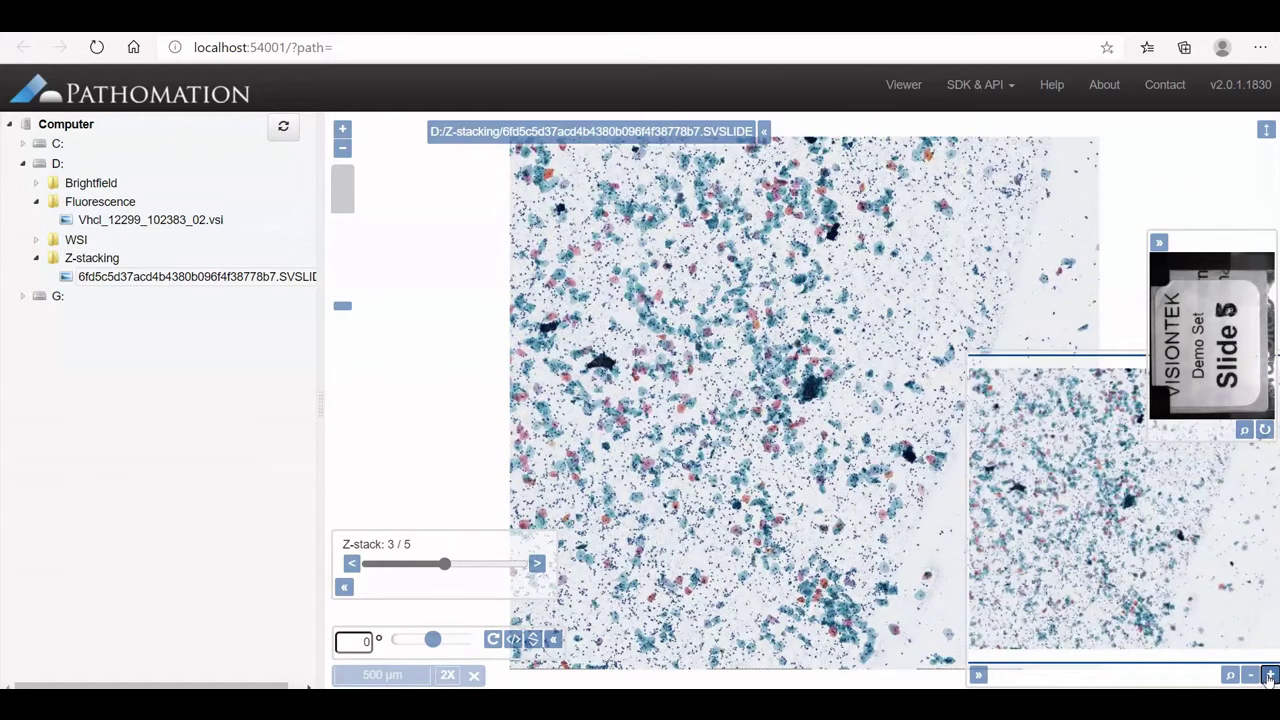
click(1250, 676)
click(1250, 676)
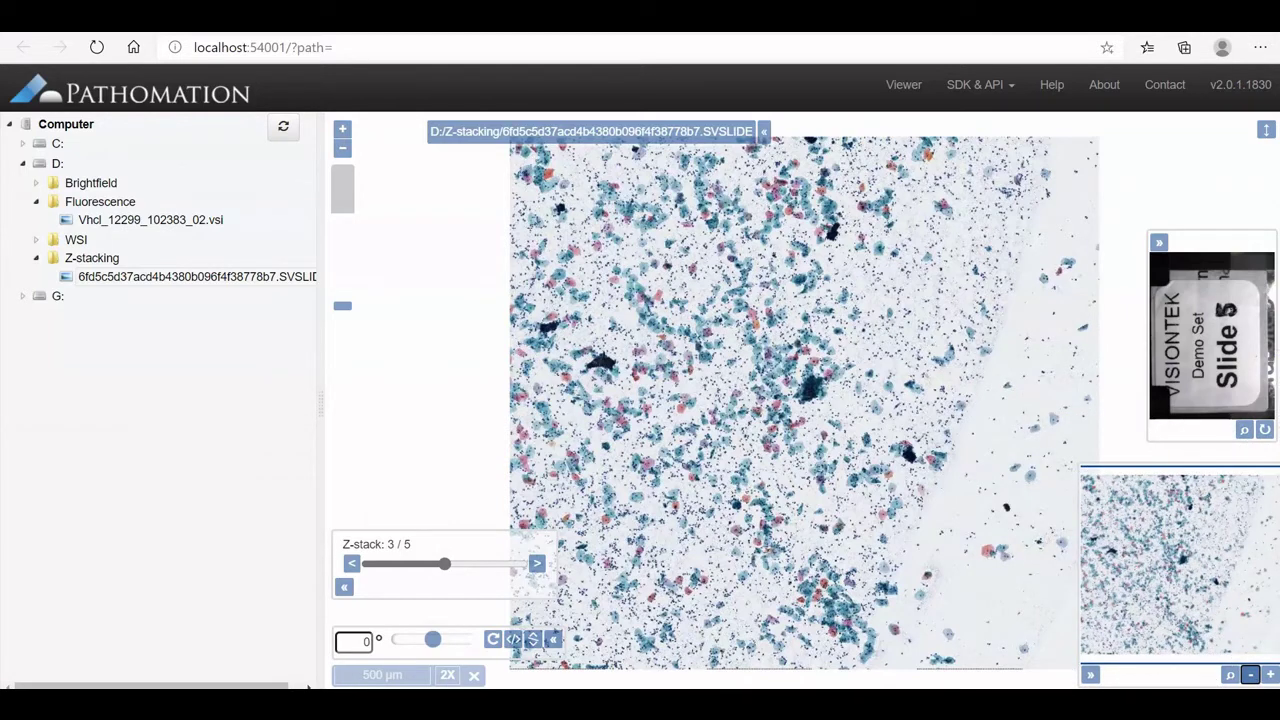
Turn on viewed-area tracking in the overview thumbnail and explore the slide upward at 20X magnification.
click(1230, 676)
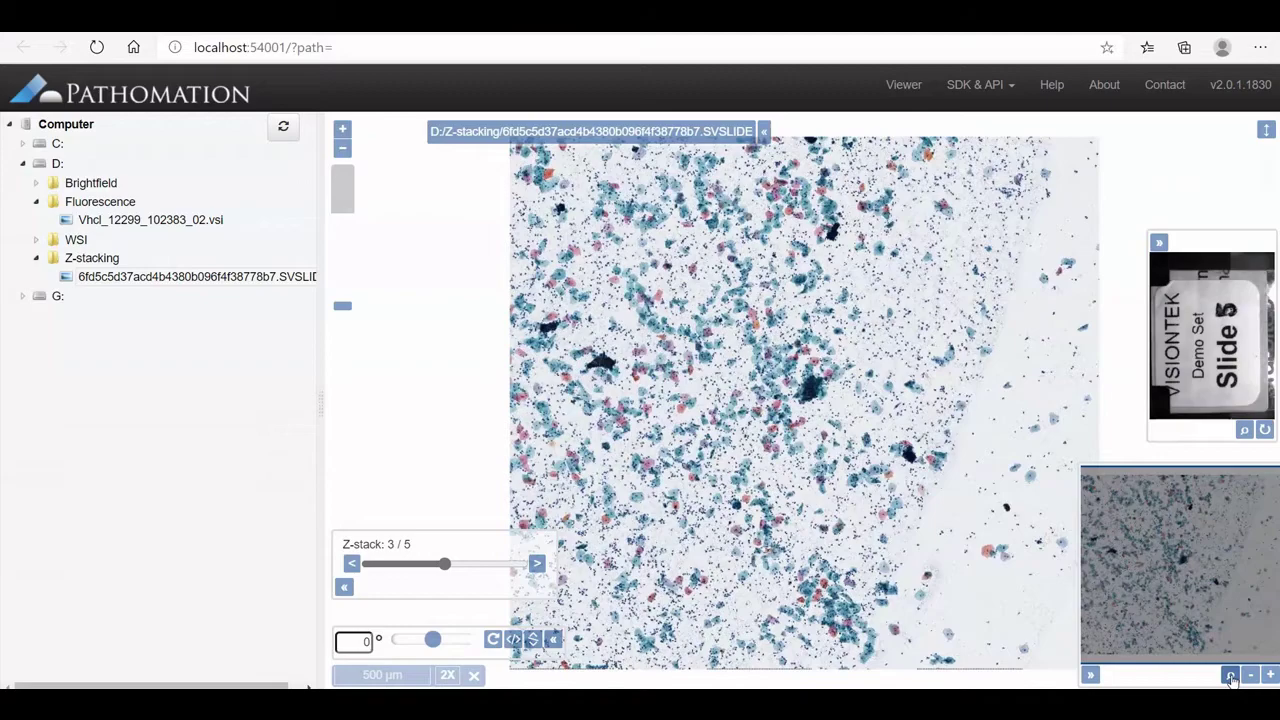
scroll(818, 465, up, 4)
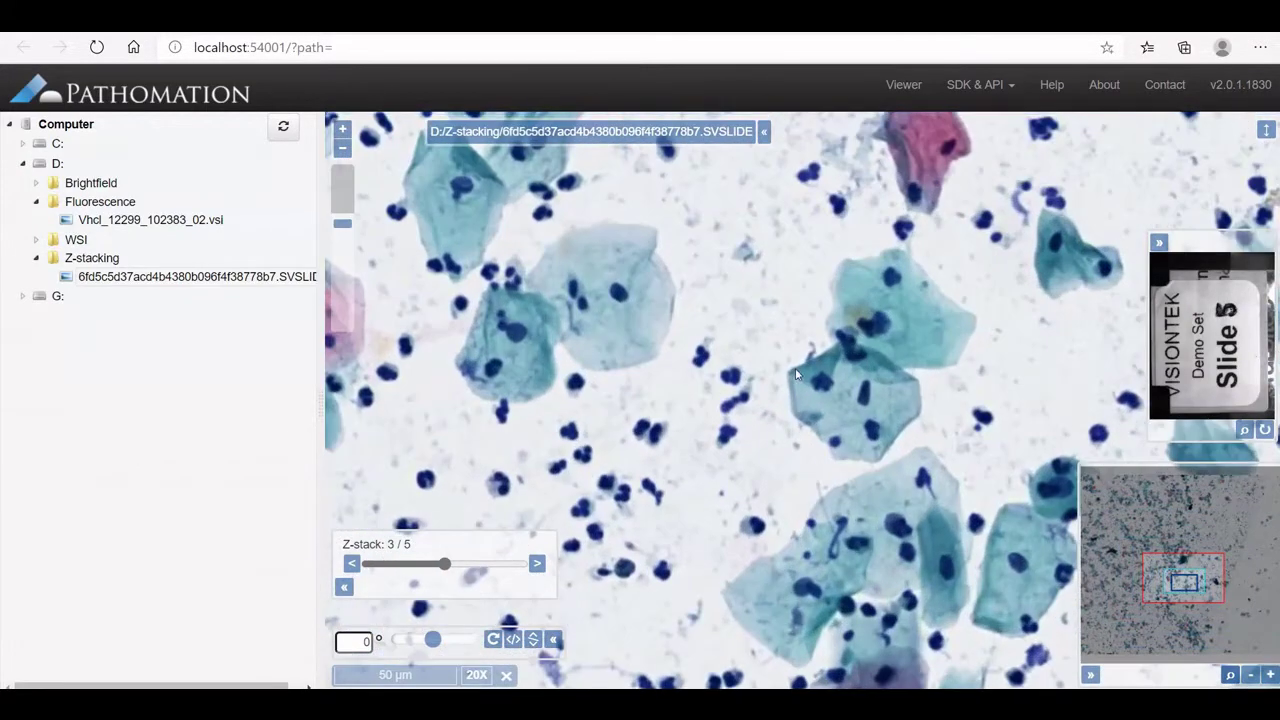
key(Up)
key(Up)
key(Up)
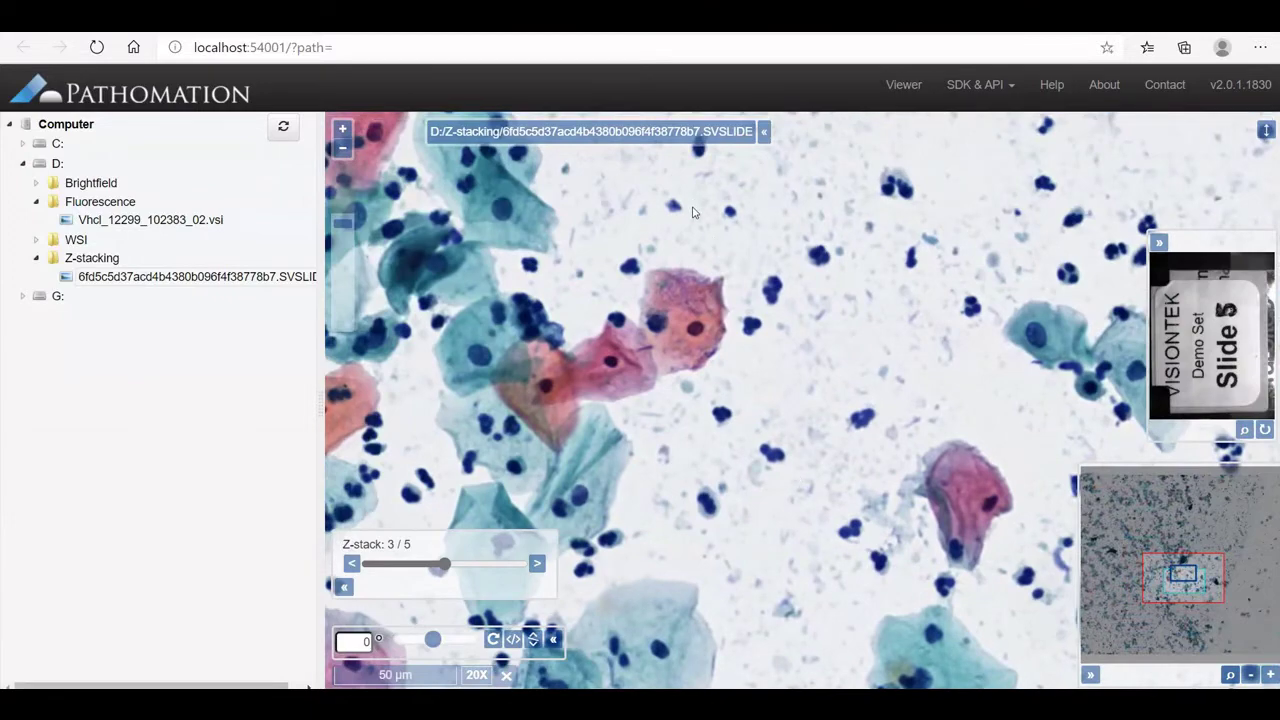
key(Up)
key(Up)
key(Up)
key(Up)
key(Up)
key(Up)
key(Up)
key(Up)
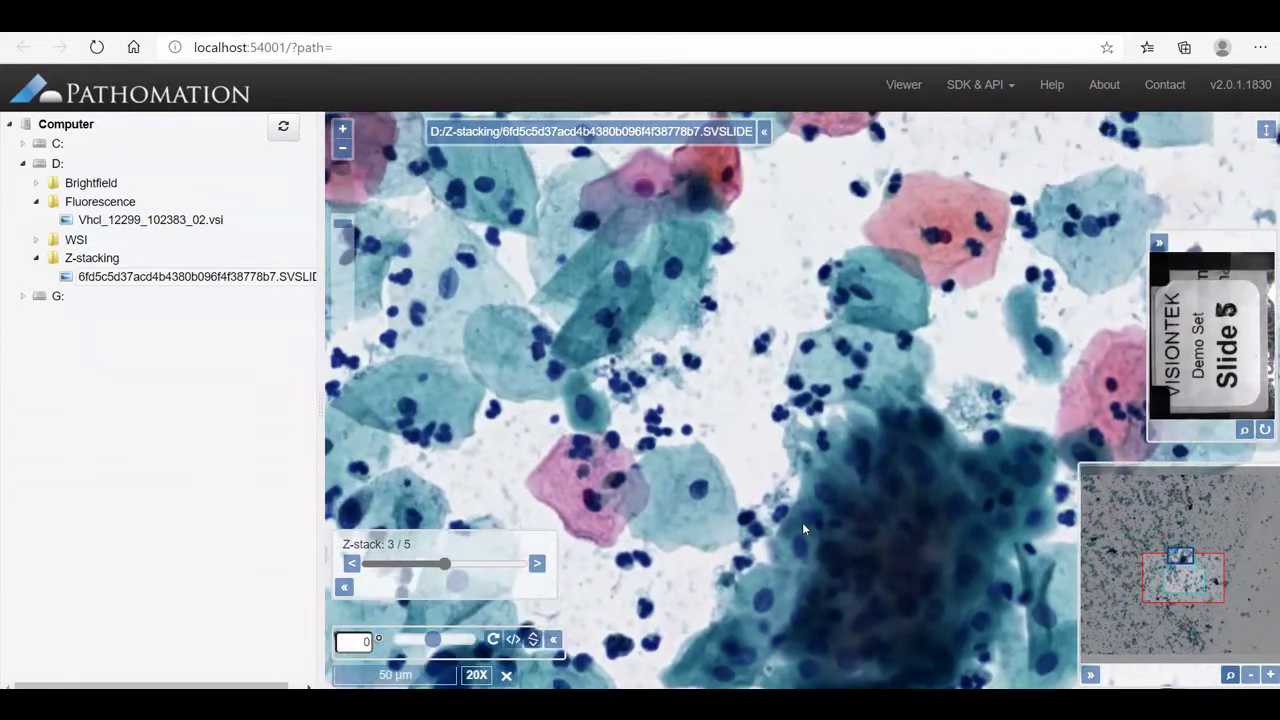
key(Up)
key(Up)
key(Up)
key(Up)
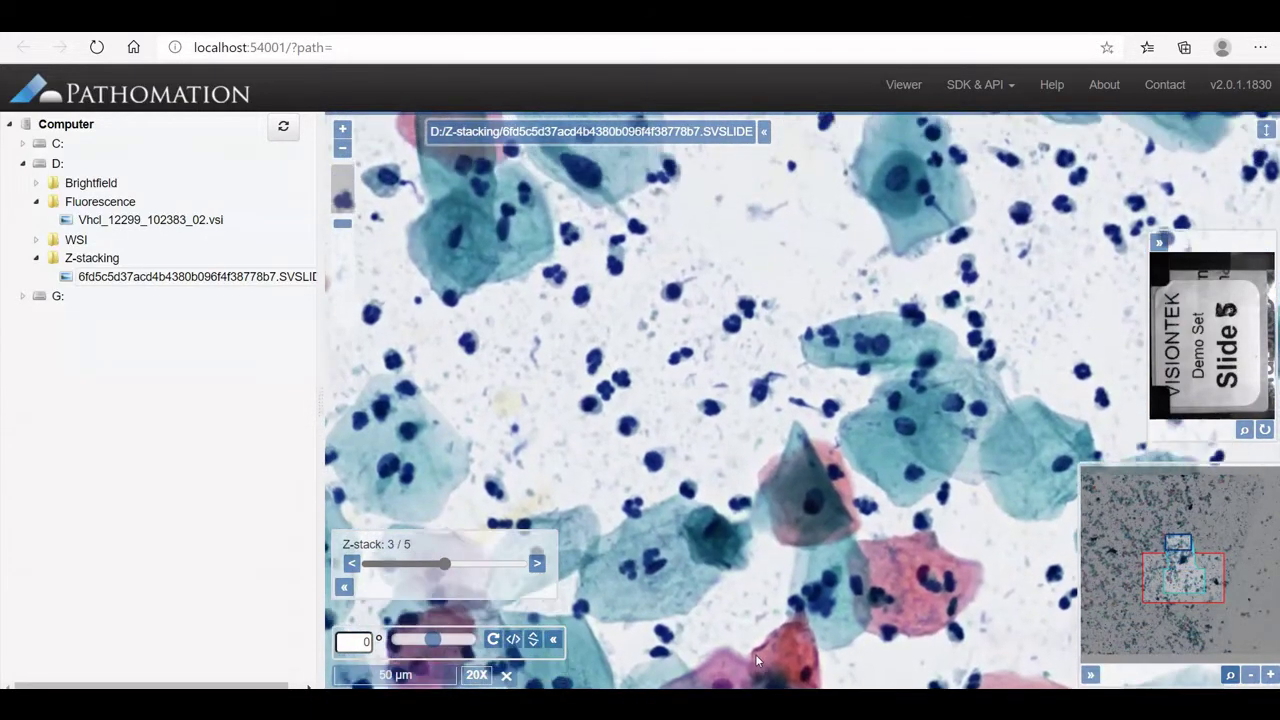
Explore the Z-stacking slide leftward and slightly downward at 20X magnification, following the viewed area in the overview thumbnail.
key(Left)
key(Left)
key(Left)
key(Left)
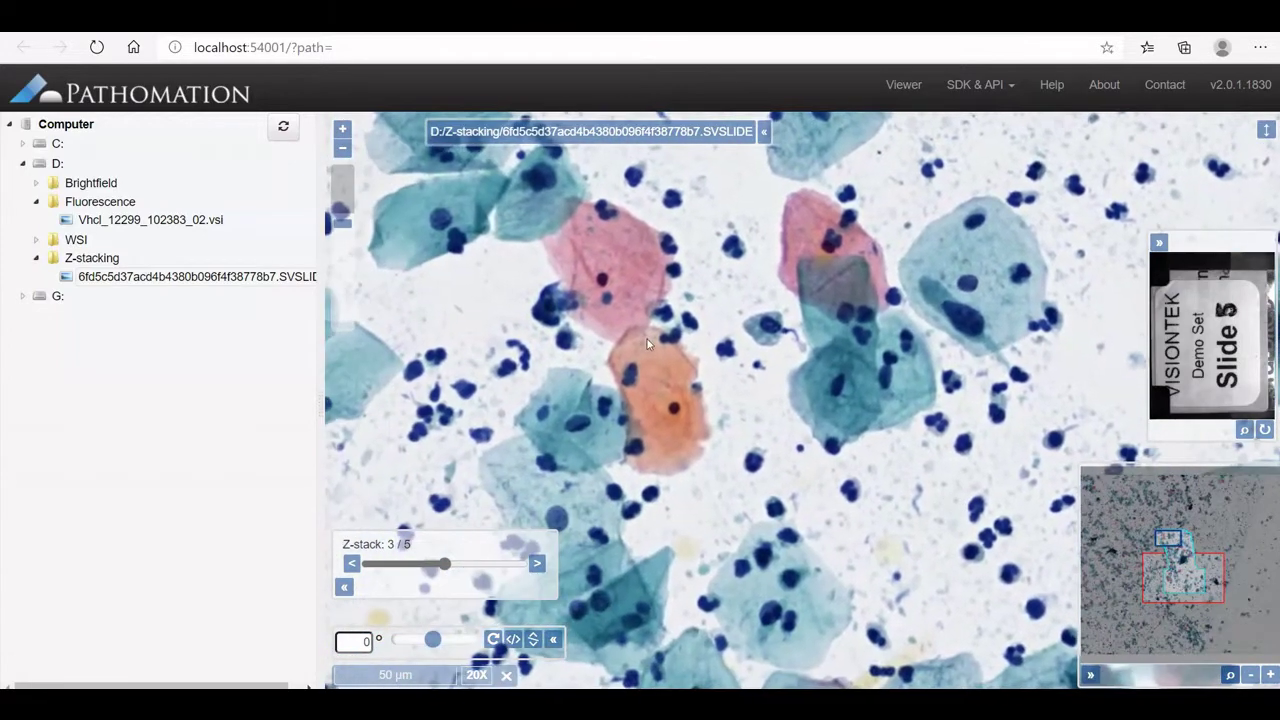
key(Left)
key(Left)
key(Left)
key(Left)
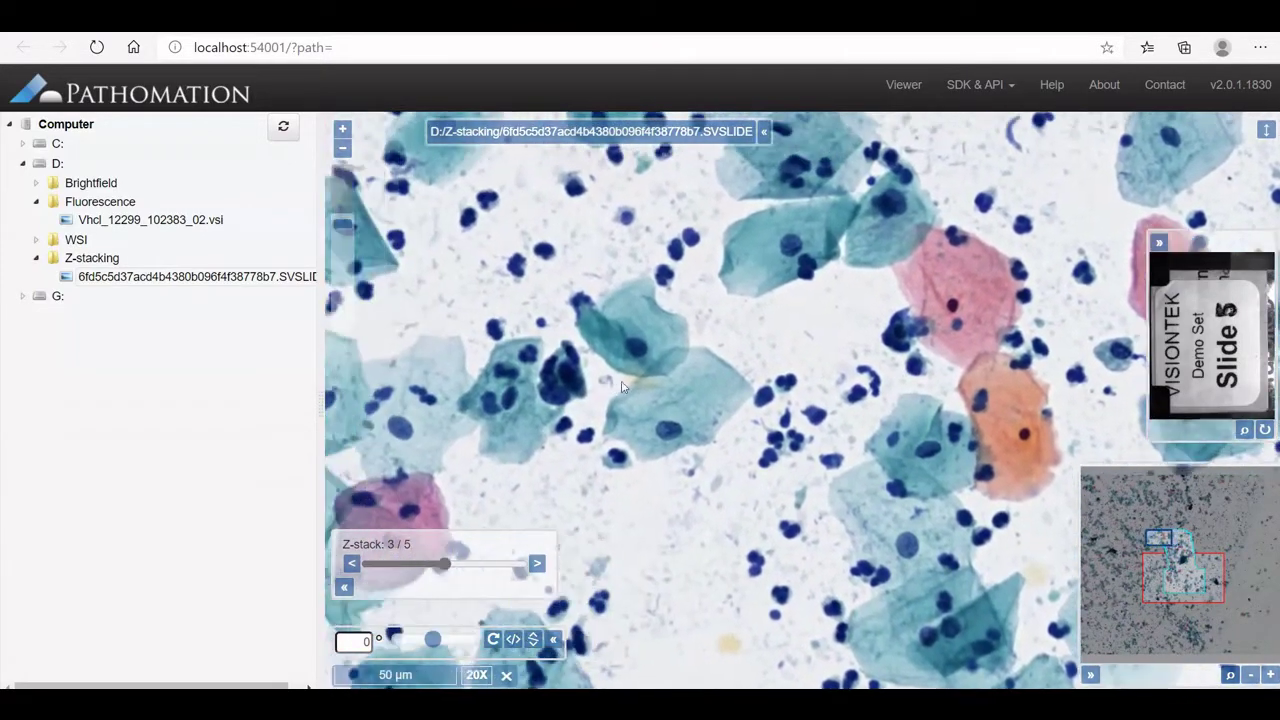
key(Down)
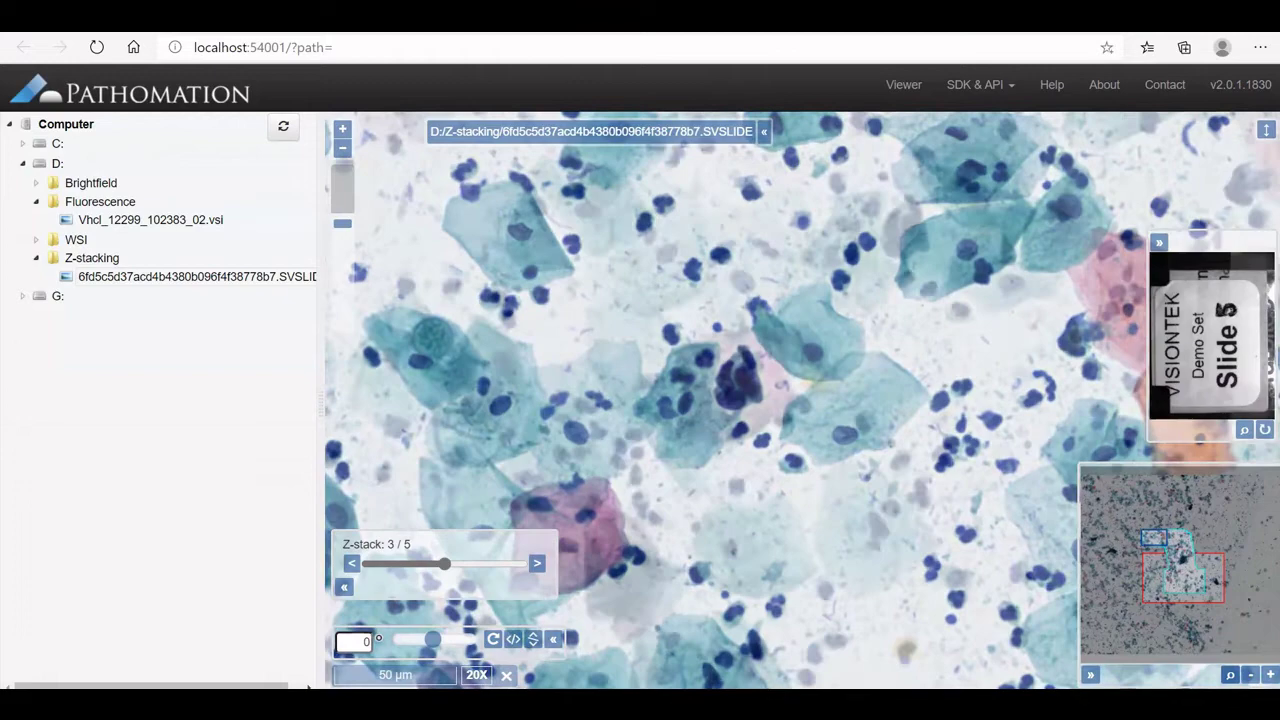
key(Left)
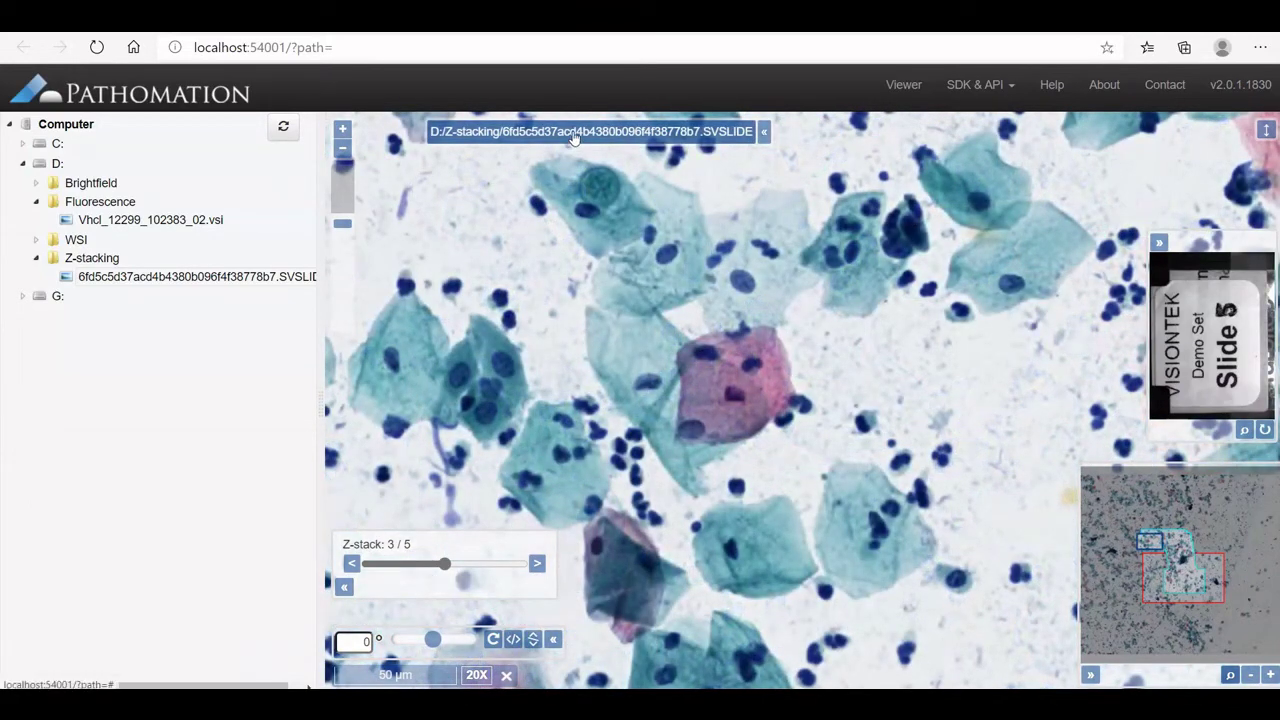
View the Z-stacking slide's file information, including dimensions, file format, Z levels and channels, and close it.
click(574, 137)
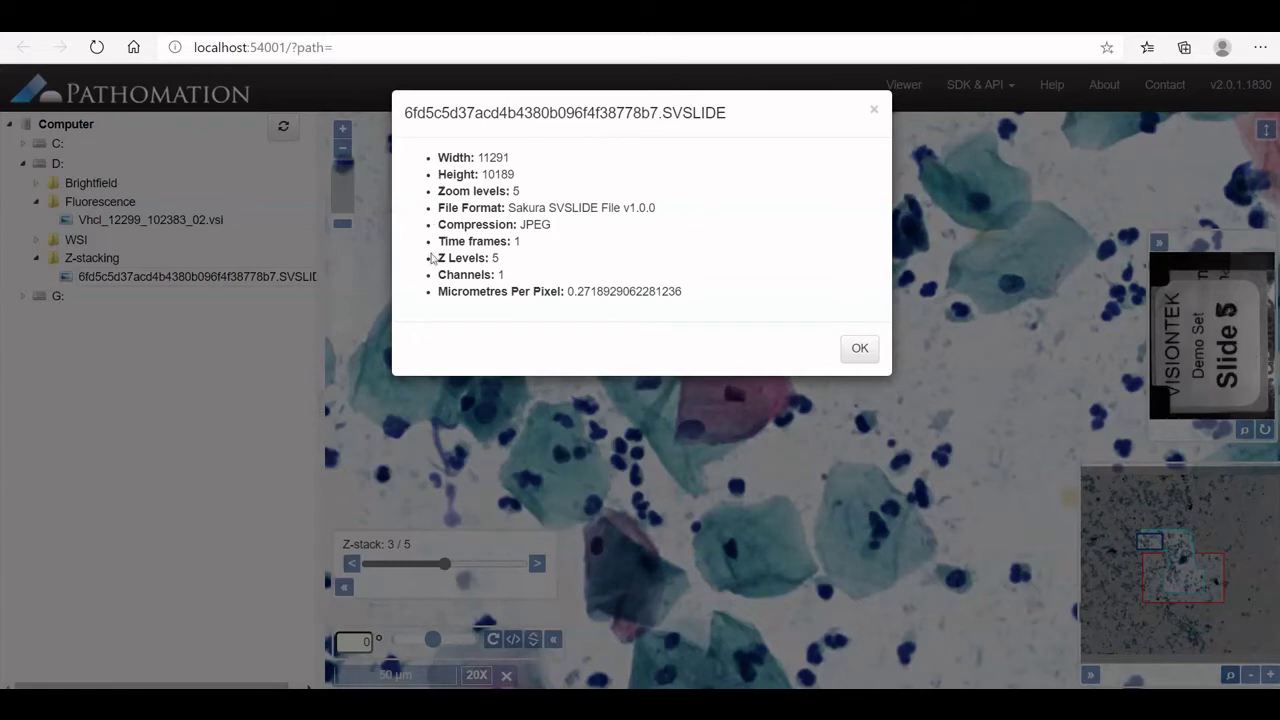
click(858, 349)
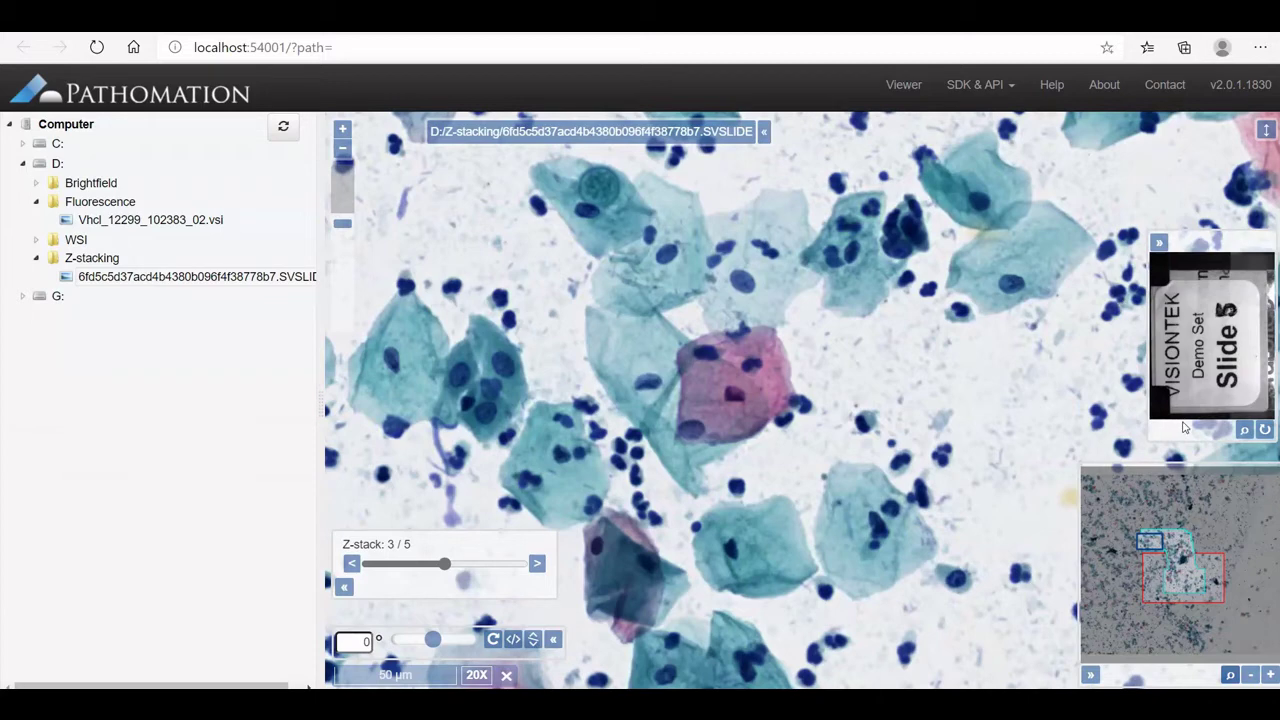
Rotate the Z-stacking slide's label image so its text reads upright, and magnify the label.
click(1264, 429)
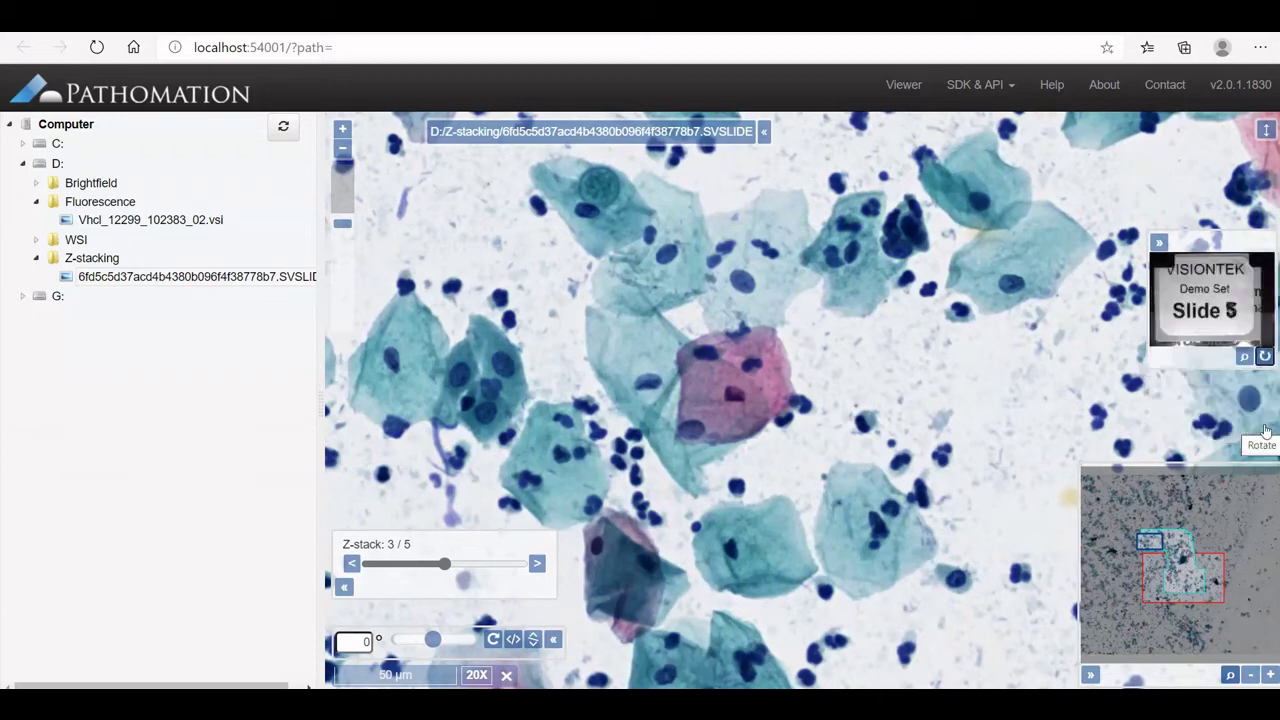
click(1243, 357)
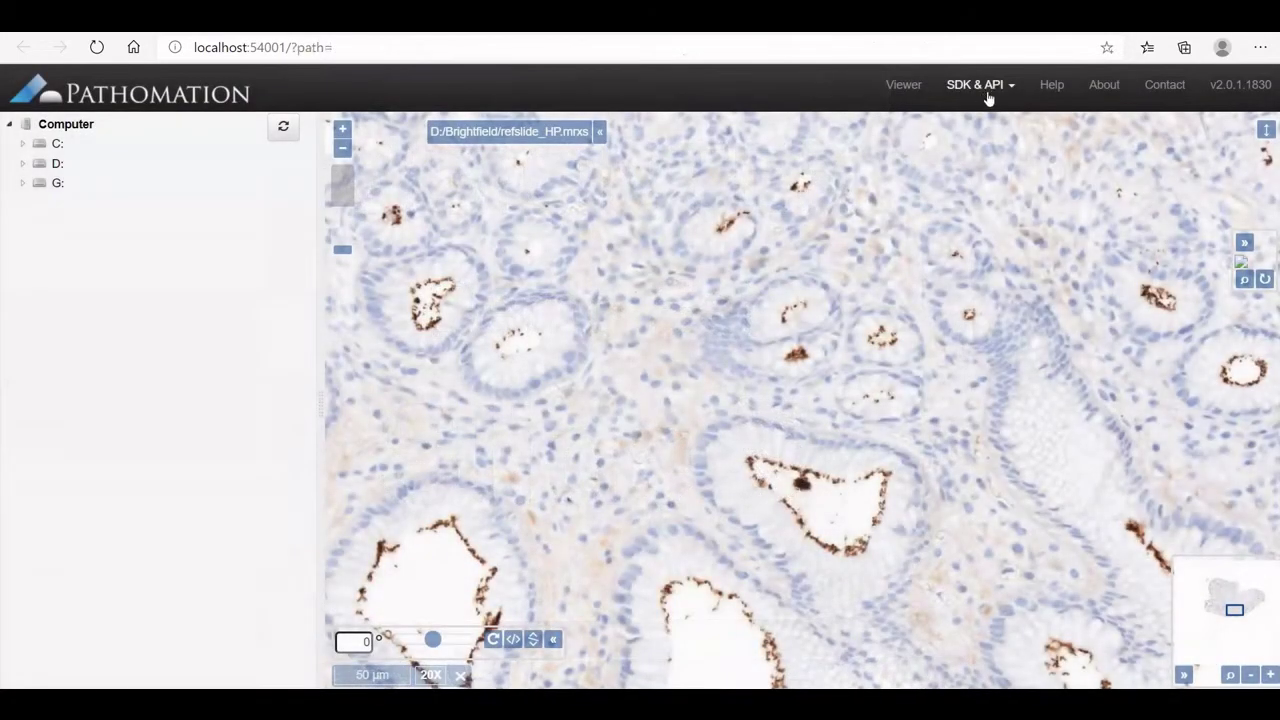
Open the Java SDK's pma_java GitHub repository from the viewer and look through its page.
click(1005, 87)
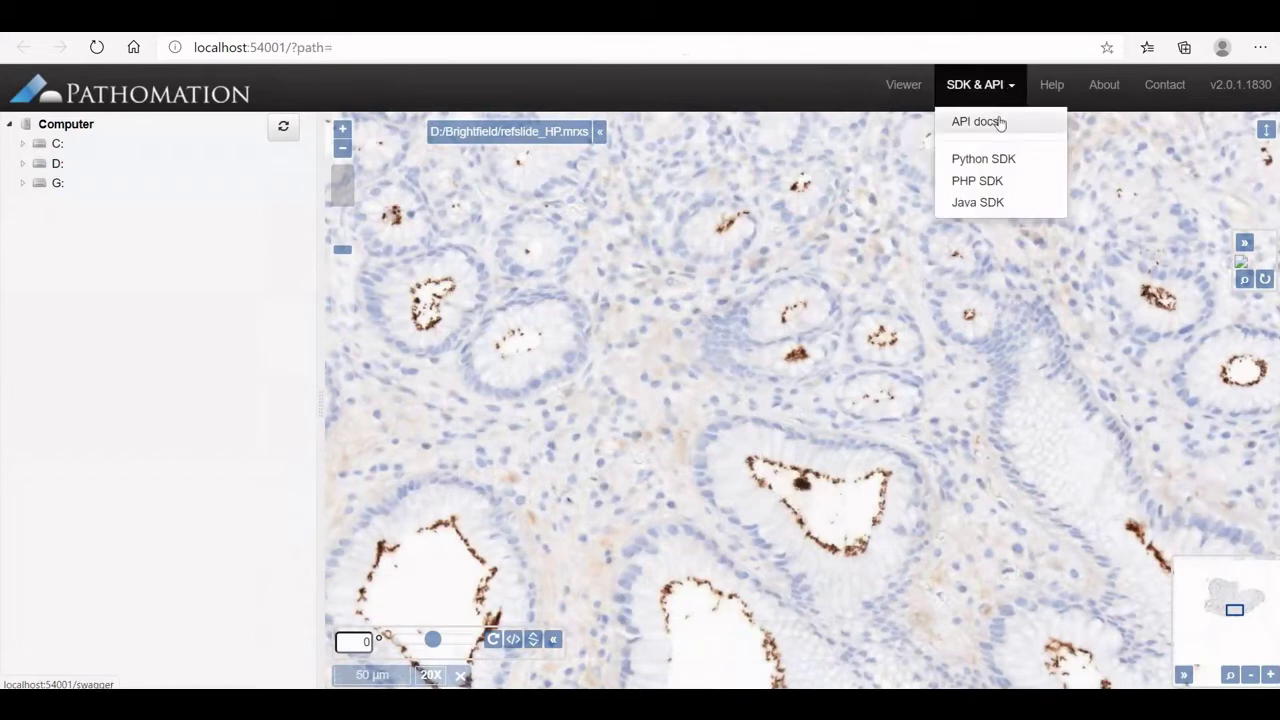
click(977, 203)
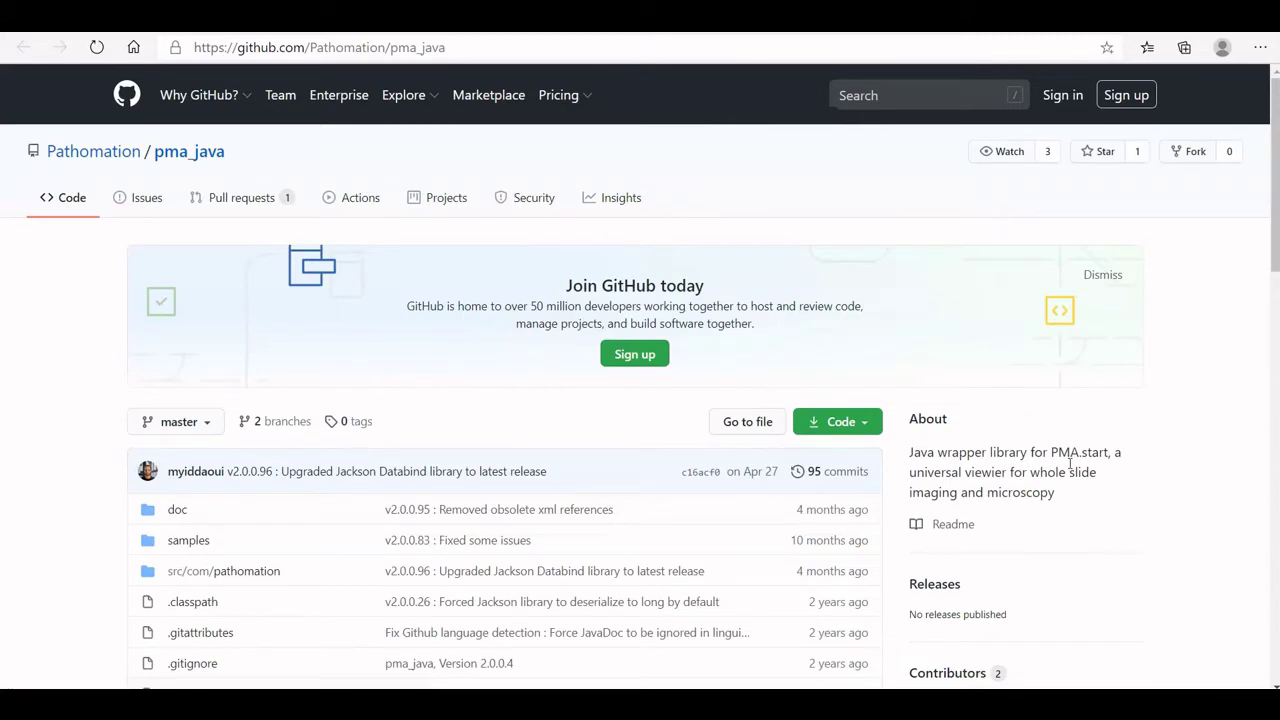
scroll(1070, 463, down, 5)
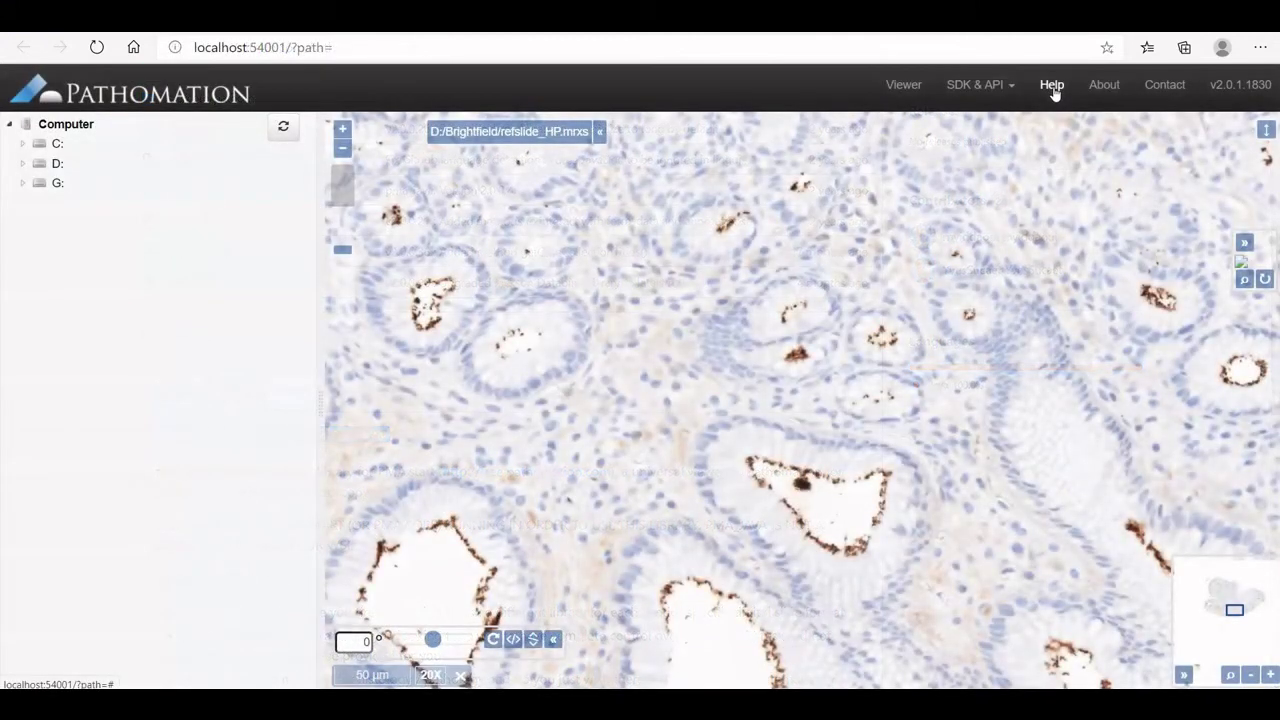
Open the online PMA.start help documentation and skim its start page, and visit the Contact page from the viewer.
click(1052, 86)
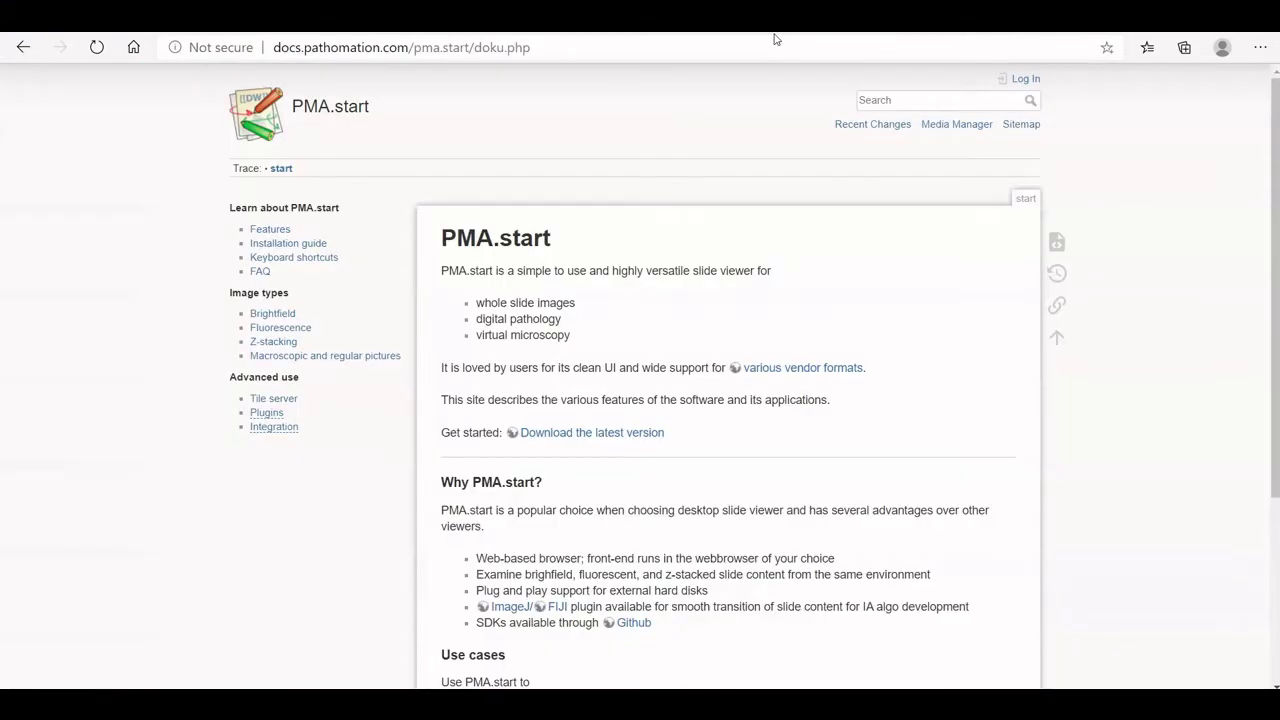
scroll(1151, 222, down, 2)
scroll(1151, 221, up, 2)
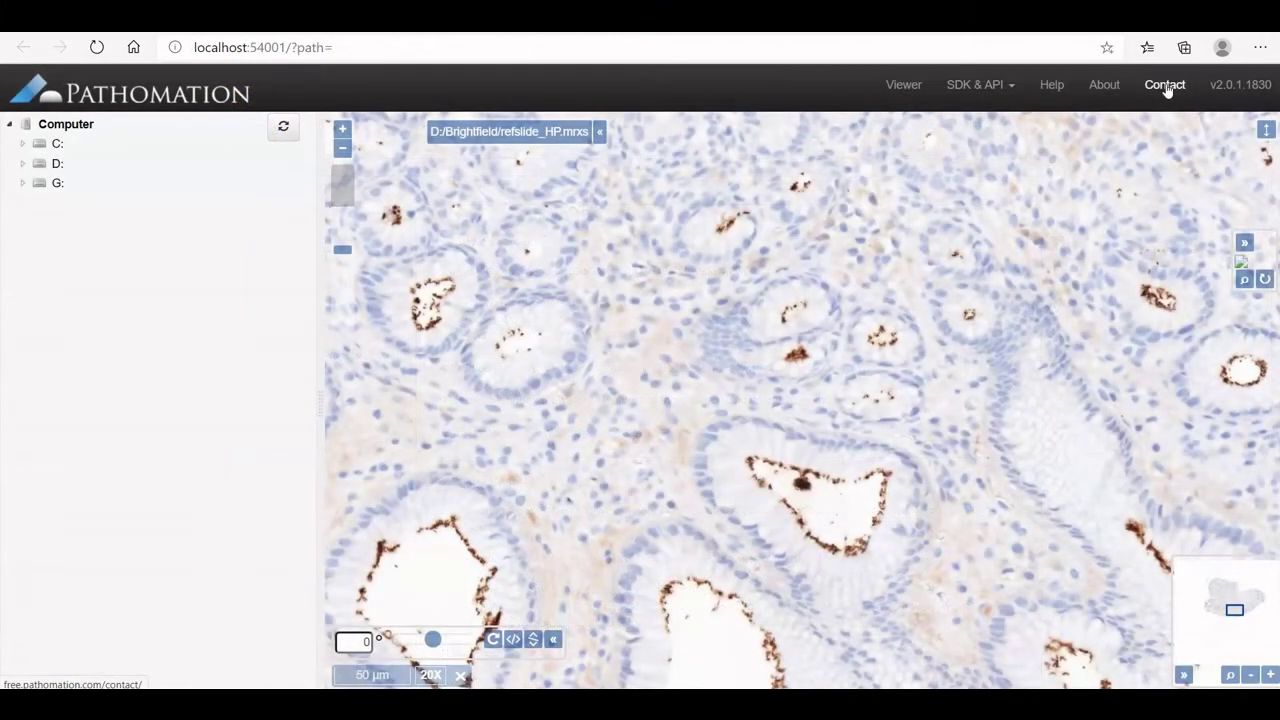
click(1165, 86)
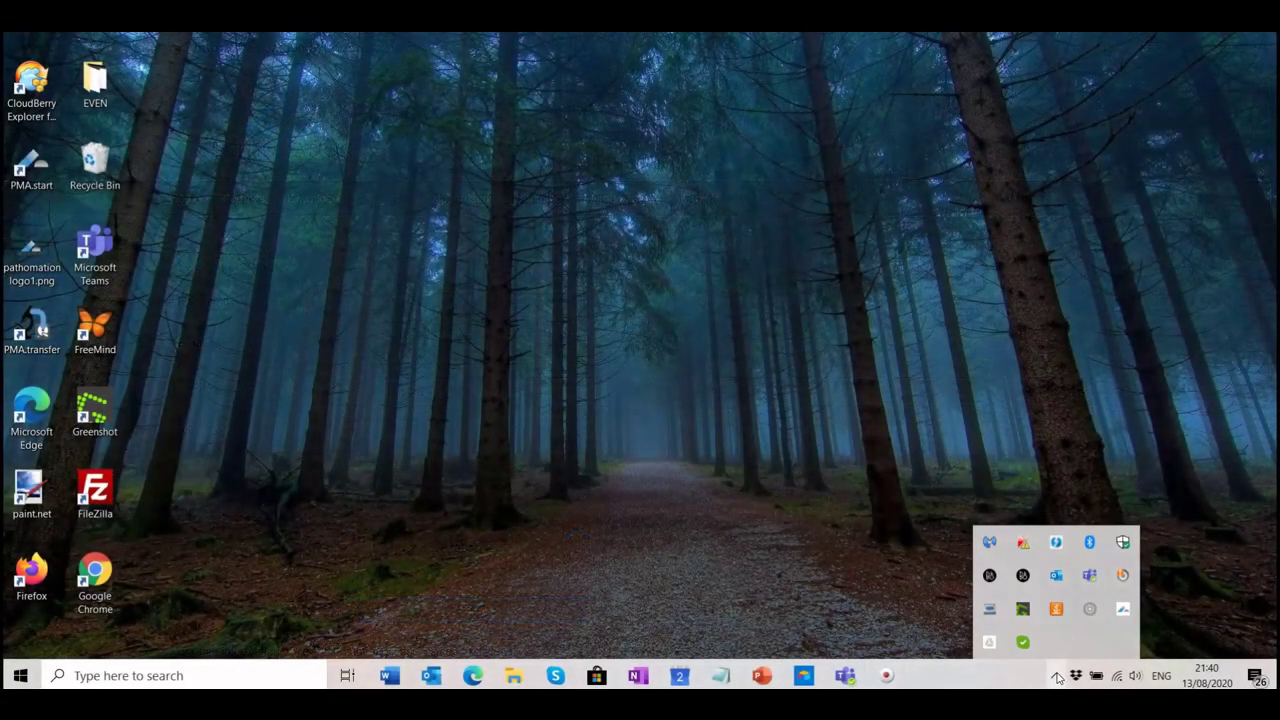
Switch to the Pathomation server control window running in the background on the Windows desktop.
click(1122, 611)
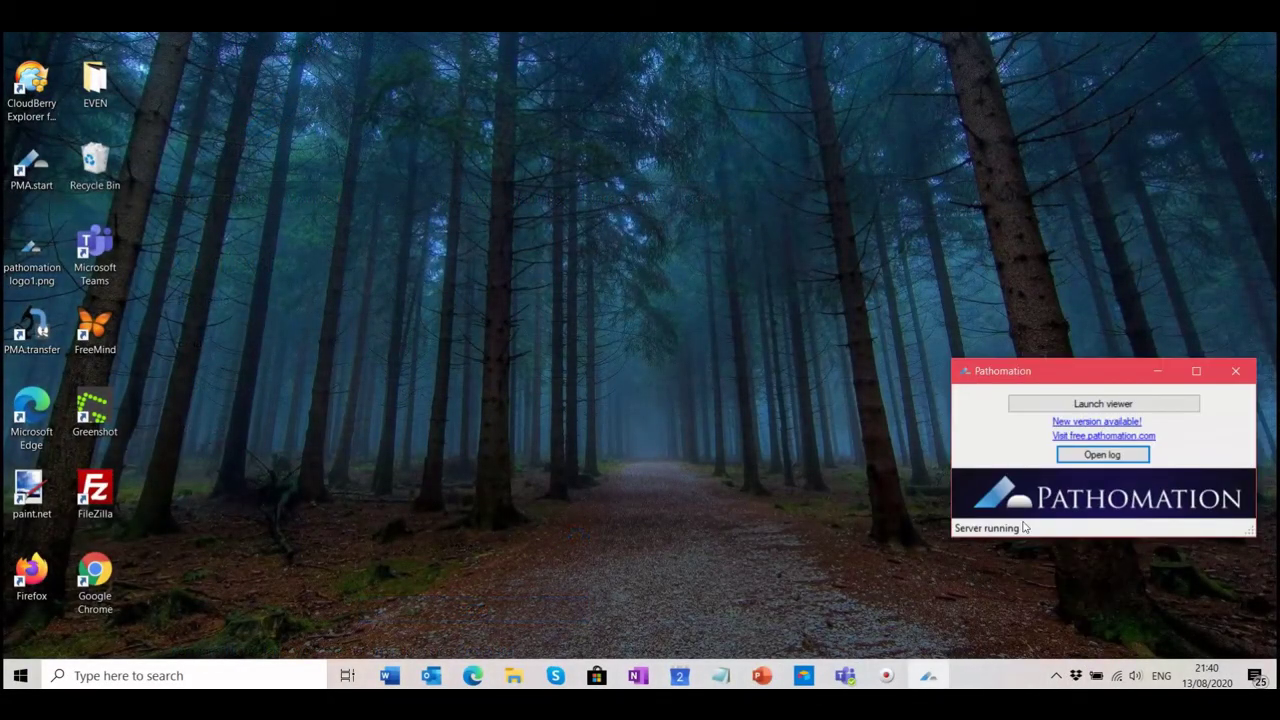